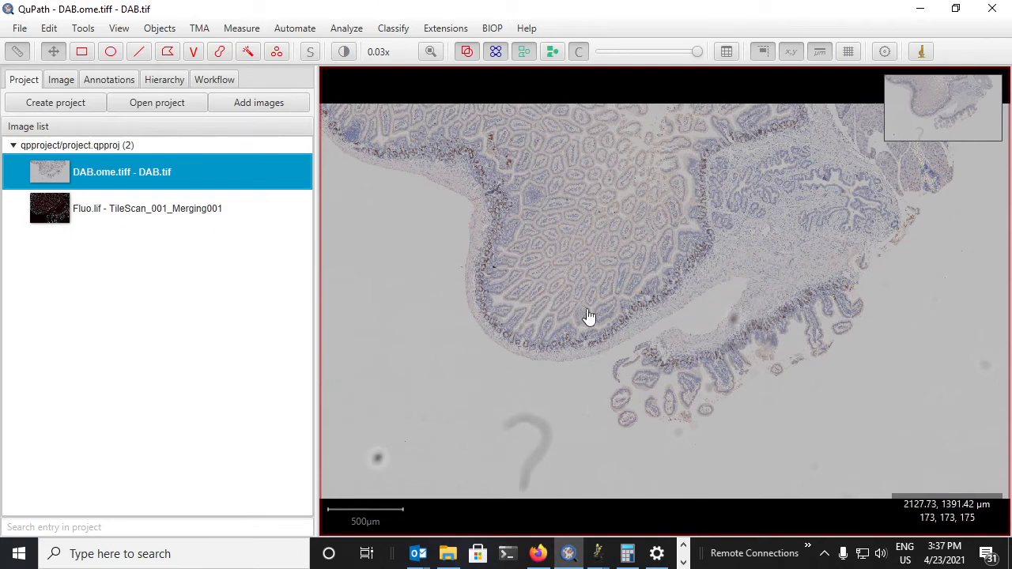
Brush a freehand annotation around the brown-stained cell band and trim off its lower-left bulge.
{"action": "left_click", "coordinate": [220, 52]}
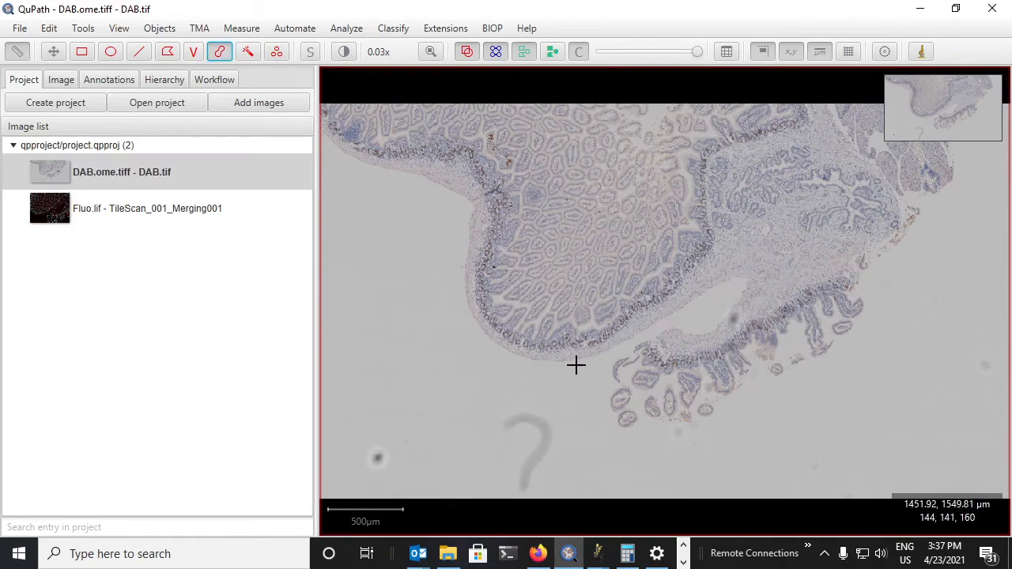
{"action": "scroll", "coordinate": [592, 323], "scroll_direction": "up", "scroll_amount": 3}
{"action": "scroll", "coordinate": [592, 323], "scroll_direction": "up", "scroll_amount": 2}
{"action": "mouse_move", "coordinate": [502, 446]}
{"action": "left_mouse_down"}
{"action": "mouse_move", "coordinate": [486, 366]}
{"action": "mouse_move", "coordinate": [583, 294]}
{"action": "mouse_move", "coordinate": [672, 195]}
{"action": "mouse_move", "coordinate": [648, 245]}
{"action": "mouse_move", "coordinate": [758, 129]}
{"action": "mouse_move", "coordinate": [846, 151]}
{"action": "mouse_move", "coordinate": [806, 314]}
{"action": "mouse_move", "coordinate": [492, 454]}
{"action": "mouse_move", "coordinate": [535, 418]}
{"action": "mouse_move", "coordinate": [511, 367]}
{"action": "mouse_move", "coordinate": [673, 248]}
{"action": "mouse_move", "coordinate": [783, 144]}
{"action": "mouse_move", "coordinate": [850, 190]}
{"action": "mouse_move", "coordinate": [770, 308]}
{"action": "mouse_move", "coordinate": [529, 409]}
{"action": "mouse_move", "coordinate": [824, 172]}
{"action": "mouse_move", "coordinate": [843, 227]}
{"action": "mouse_move", "coordinate": [594, 369]}
{"action": "mouse_move", "coordinate": [800, 235]}
{"action": "left_mouse_up"}
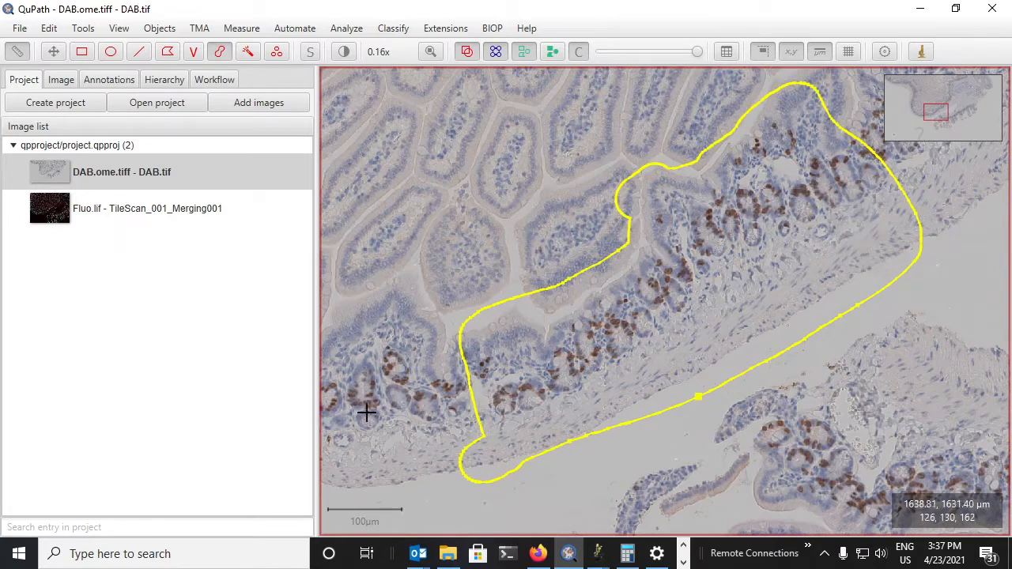
{"action": "mouse_move", "coordinate": [468, 446]}
{"action": "left_mouse_down"}
{"action": "mouse_move", "coordinate": [490, 474]}
{"action": "mouse_move", "coordinate": [454, 475]}
{"action": "left_mouse_up"}
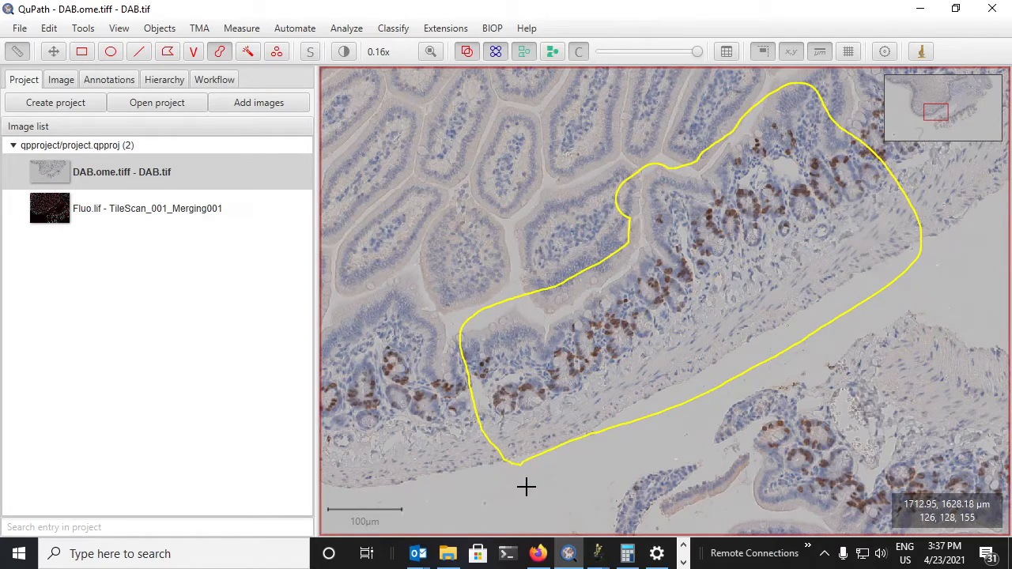
{"action": "key", "text": "alt"}
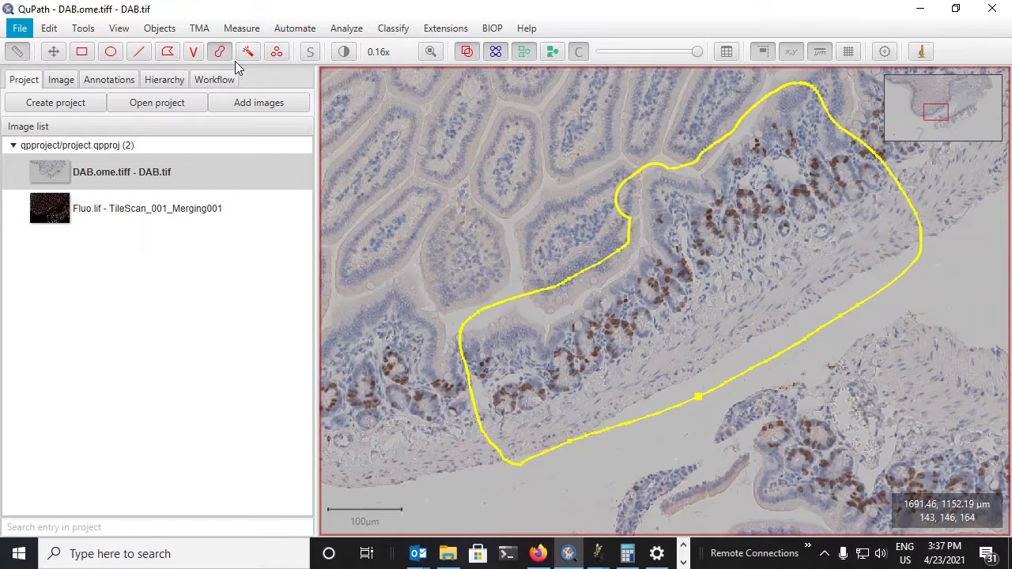
{"action": "scroll", "coordinate": [722, 295], "scroll_direction": "up", "scroll_amount": 2}
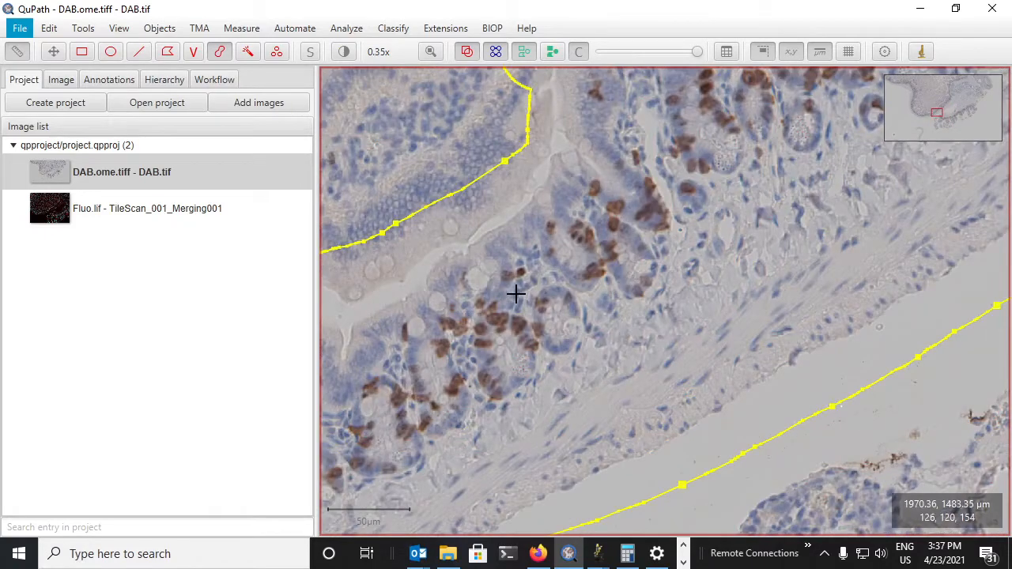
Run the project's Run StarDist script to detect nuclei inside the annotated DAB region.
{"action": "left_click", "coordinate": [201, 27]}
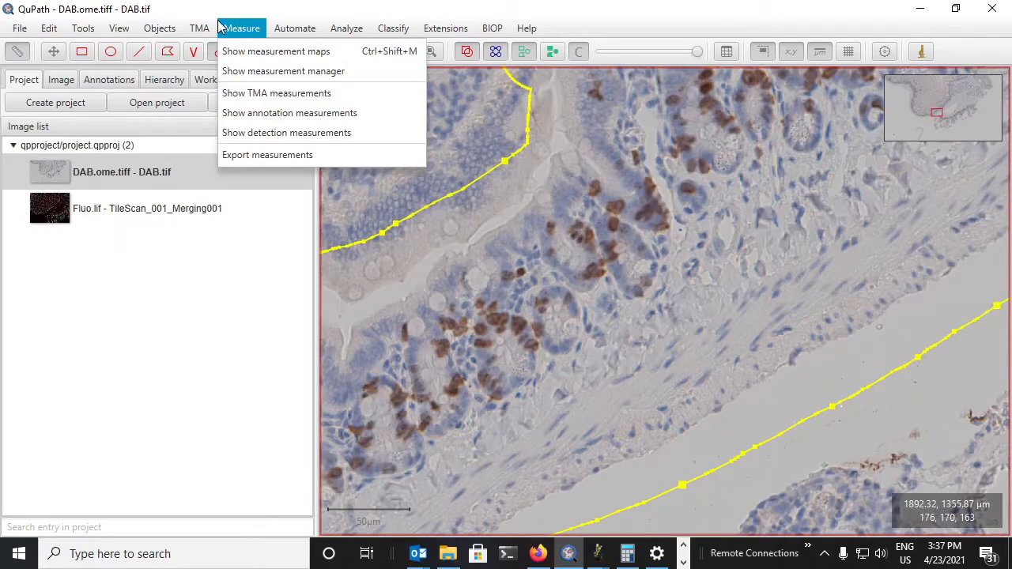
{"action": "mouse_move", "coordinate": [305, 174]}
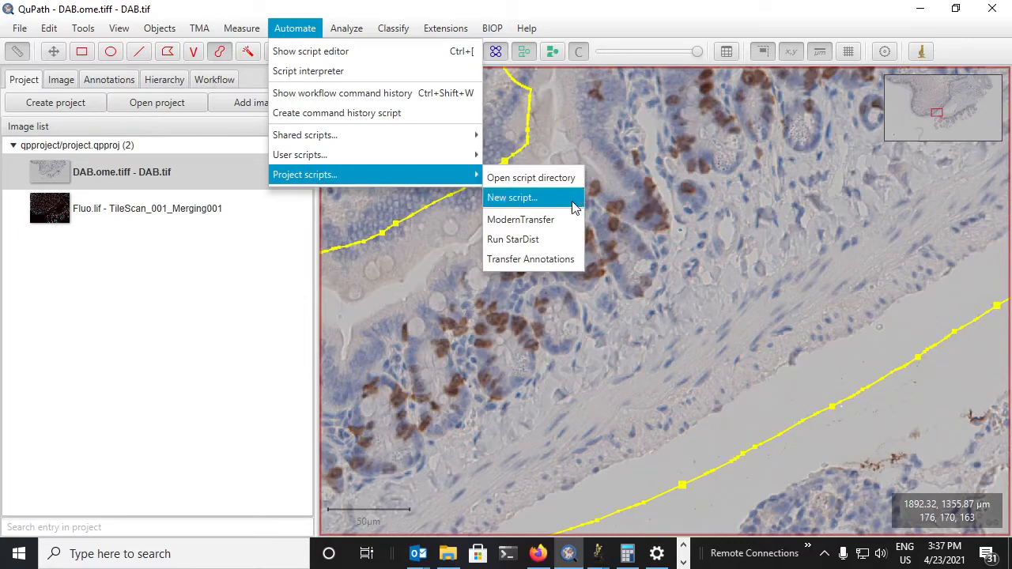
{"action": "left_click", "coordinate": [551, 244]}
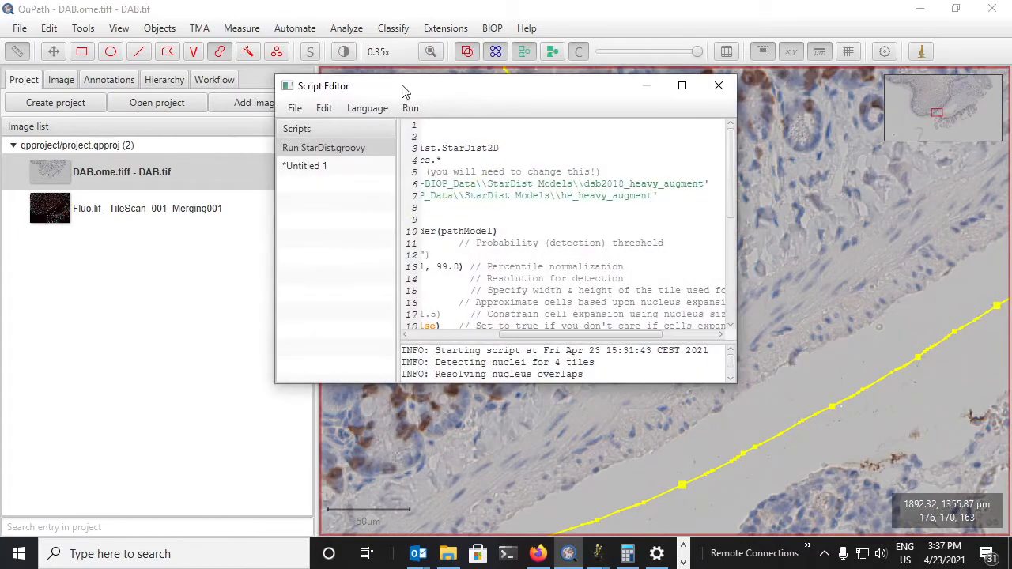
{"action": "left_click_drag", "start_coordinate": [273, 221], "coordinate": [110, 220]}
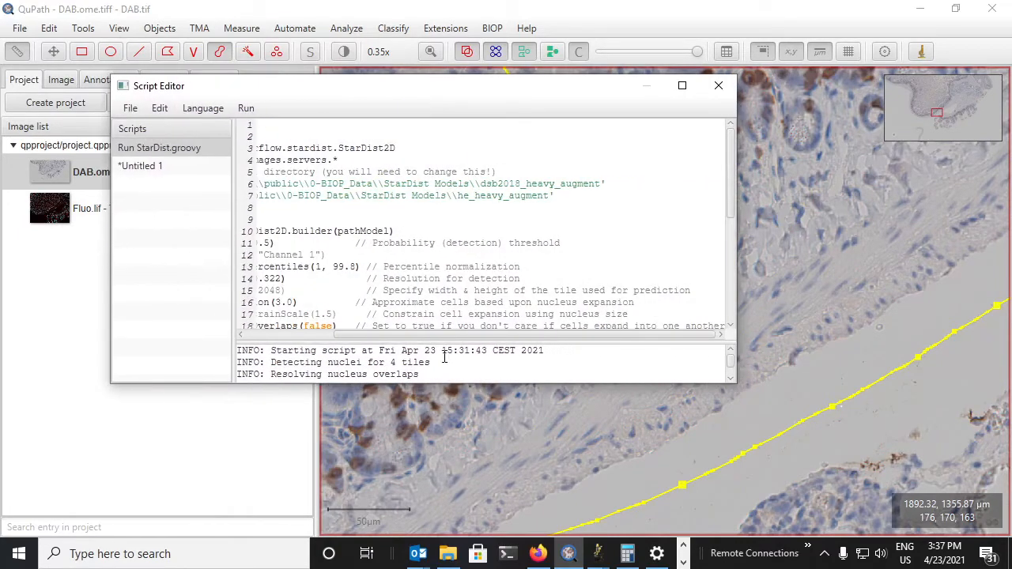
{"action": "left_click_drag", "start_coordinate": [429, 333], "coordinate": [361, 333]}
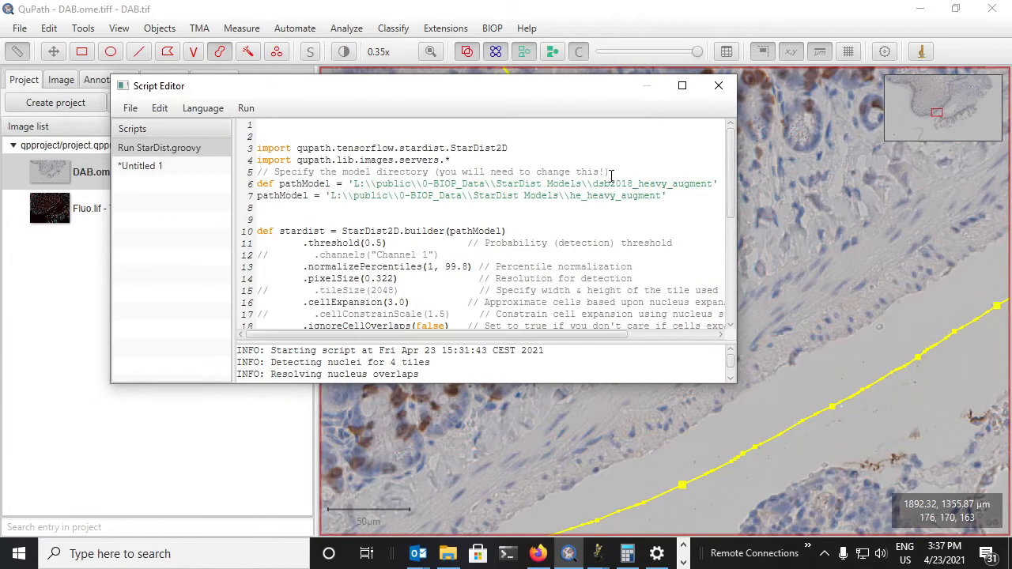
{"action": "left_click_drag", "start_coordinate": [570, 198], "coordinate": [656, 196]}
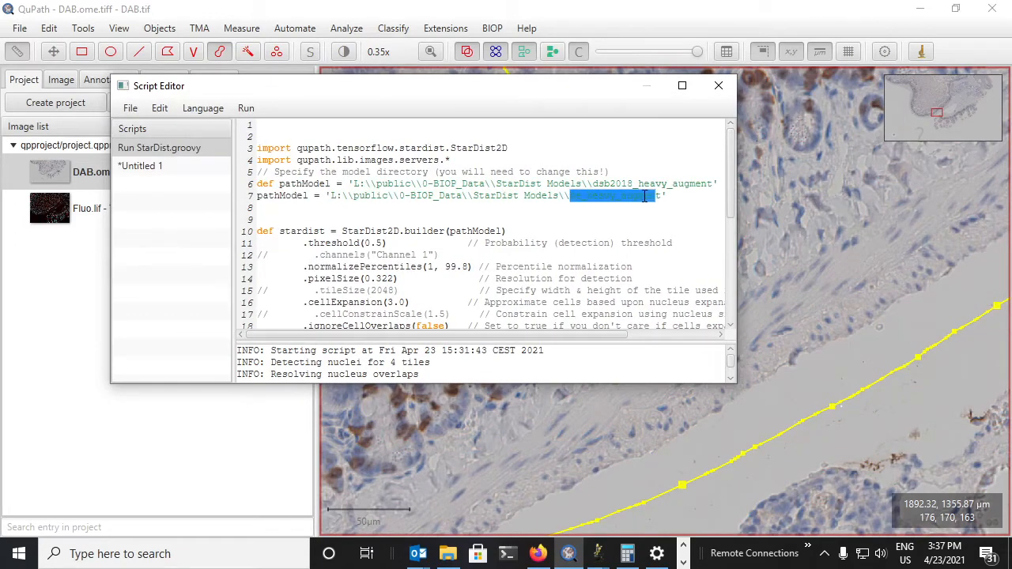
{"action": "left_click", "coordinate": [246, 108]}
{"action": "left_click", "coordinate": [269, 127]}
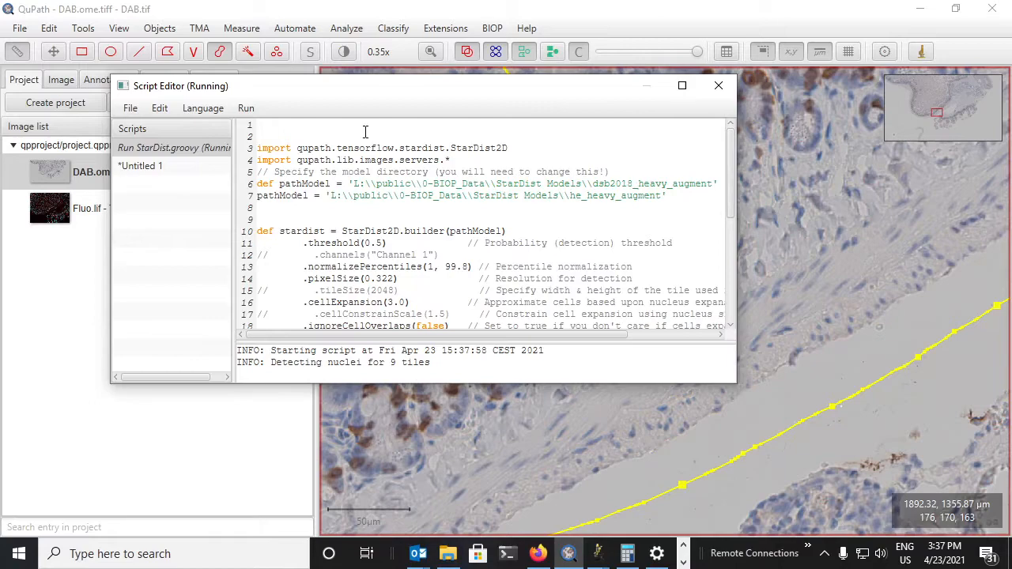
Move the Script Editor aside to reveal the detections and the project image list.
{"action": "left_click_drag", "start_coordinate": [397, 95], "coordinate": [292, 59]}
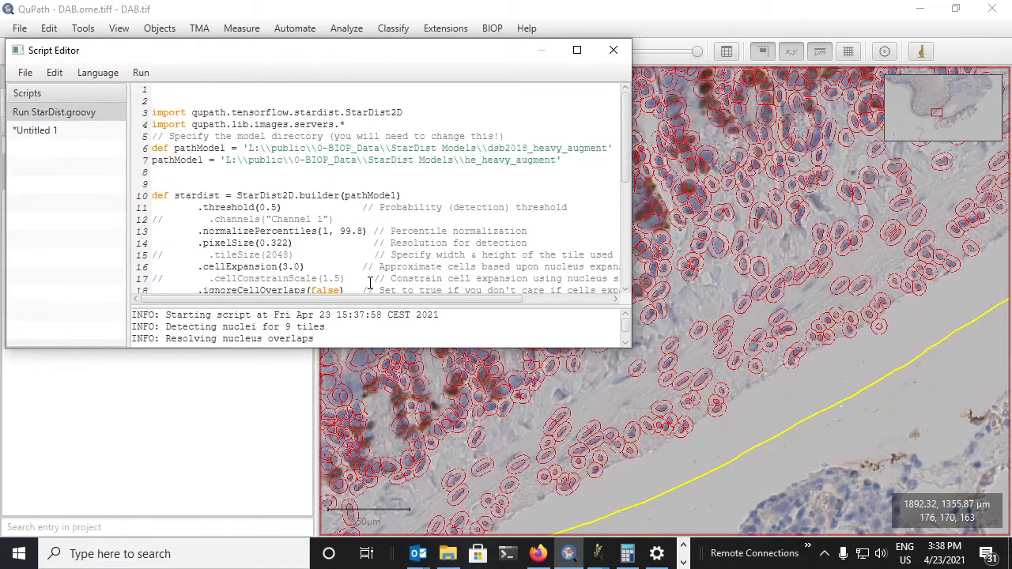
{"action": "left_click_drag", "start_coordinate": [501, 52], "coordinate": [533, 314]}
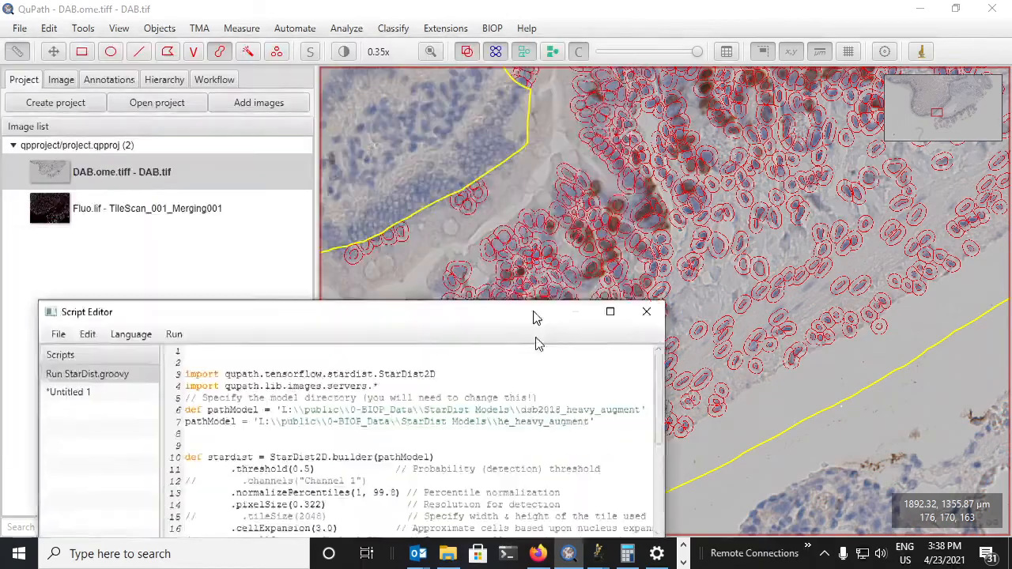
{"action": "left_click", "coordinate": [573, 312]}
{"action": "scroll", "coordinate": [667, 305], "scroll_direction": "down", "scroll_amount": 5}
{"action": "scroll", "coordinate": [691, 271], "scroll_direction": "up", "scroll_amount": 5}
{"action": "scroll", "coordinate": [628, 208], "scroll_direction": "up", "scroll_amount": 4}
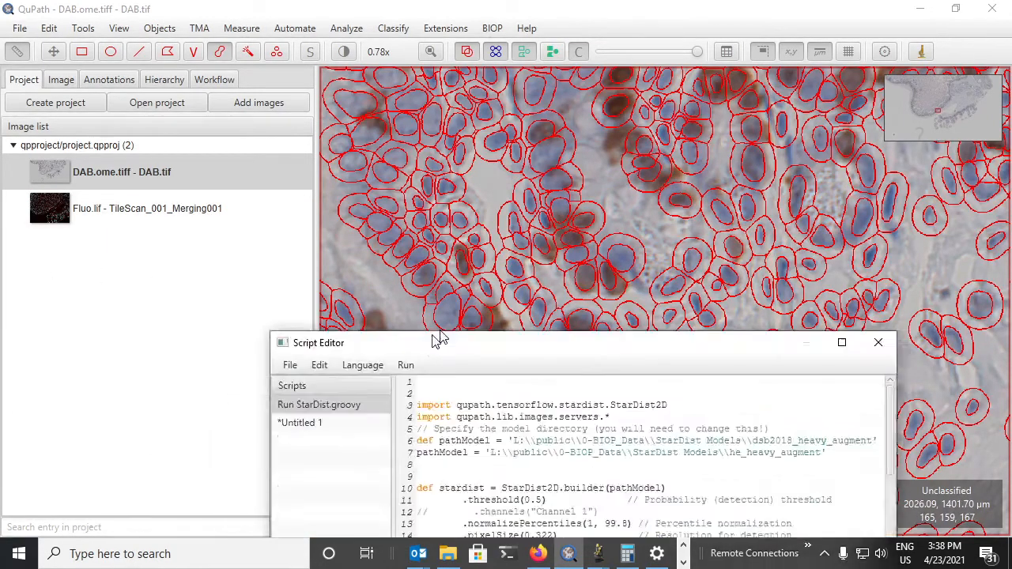
{"action": "left_click_drag", "start_coordinate": [227, 520], "coordinate": [523, 181]}
Switch to the Fluo.lif image, saving the DAB detections, then go to the WSI registration wiki page in Firefox.
{"action": "double_click", "coordinate": [187, 204]}
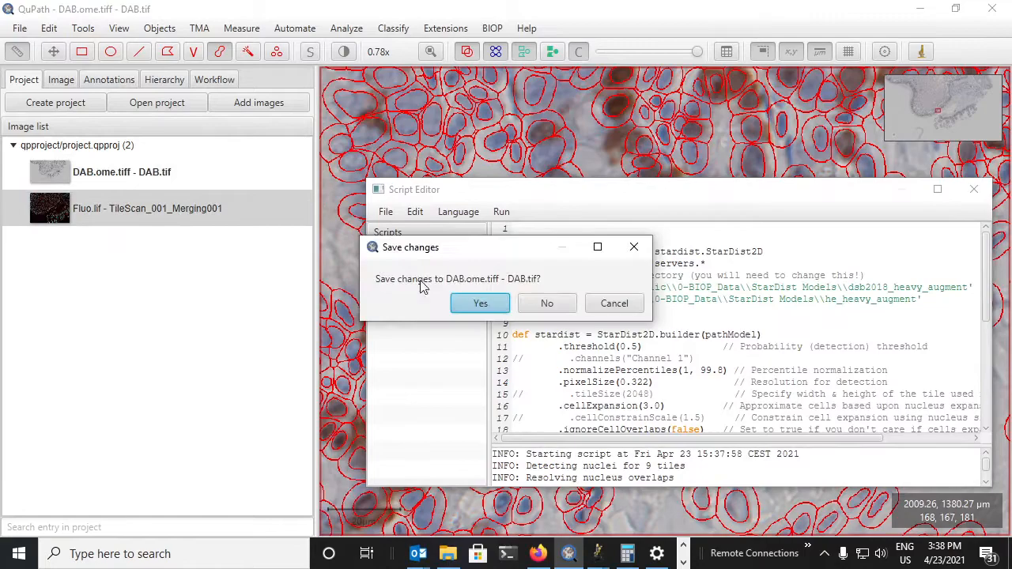
{"action": "left_click", "coordinate": [482, 301]}
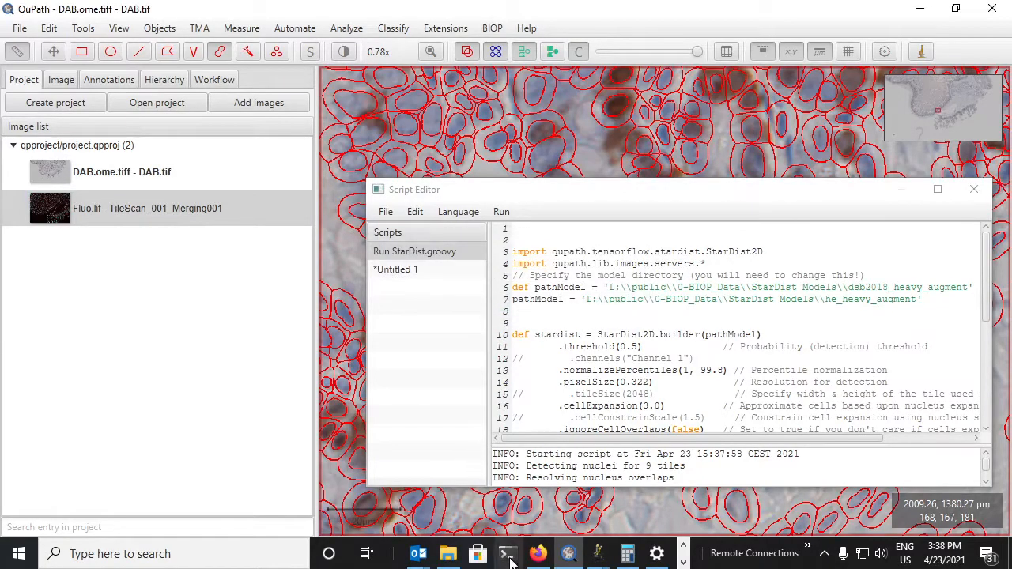
{"action": "left_click", "coordinate": [538, 553]}
{"action": "left_click", "coordinate": [94, 15]}
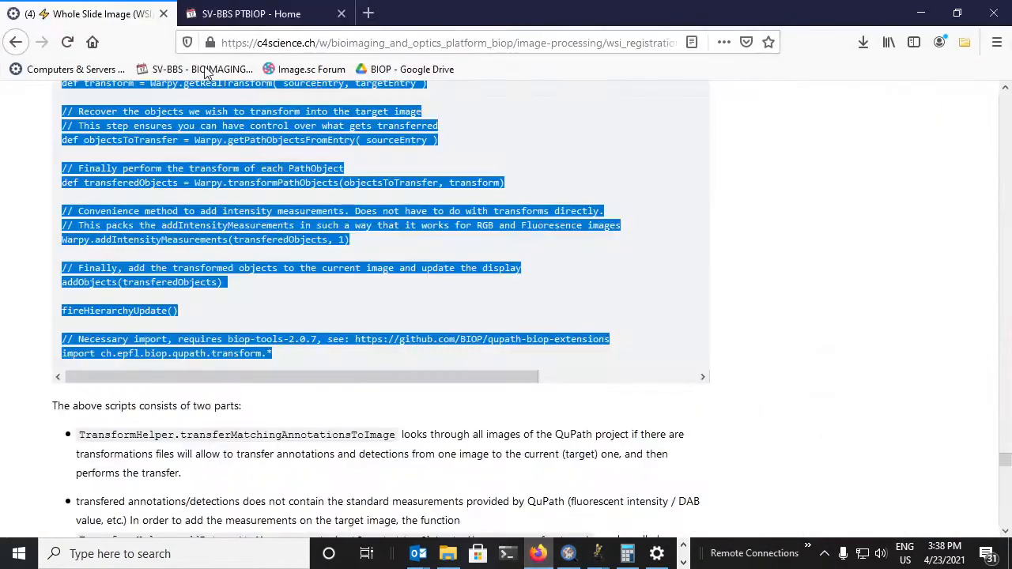
{"action": "scroll", "coordinate": [227, 268], "scroll_direction": "up", "scroll_amount": 5}
Review the transform_objects.groovy code on the wiki and return to QuPath.
{"action": "mouse_move", "coordinate": [1007, 440]}
{"action": "left_mouse_down"}
{"action": "mouse_move", "coordinate": [1007, 99]}
{"action": "mouse_move", "coordinate": [1007, 509]}
{"action": "mouse_move", "coordinate": [1007, 449]}
{"action": "left_mouse_up"}
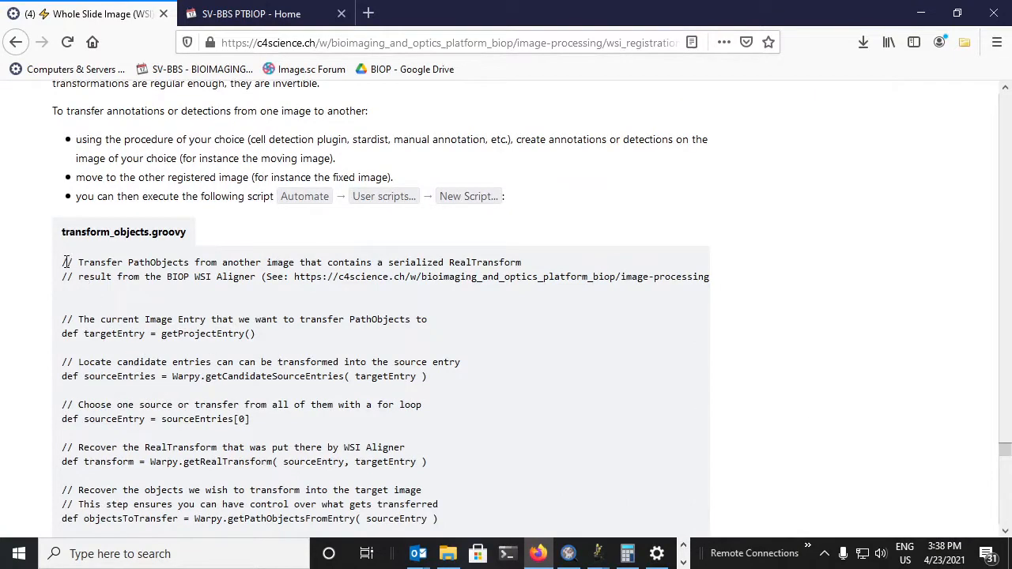
{"action": "left_click_drag", "start_coordinate": [67, 262], "coordinate": [115, 299]}
{"action": "left_click", "coordinate": [65, 265]}
{"action": "left_click_drag", "start_coordinate": [65, 264], "coordinate": [288, 425]}
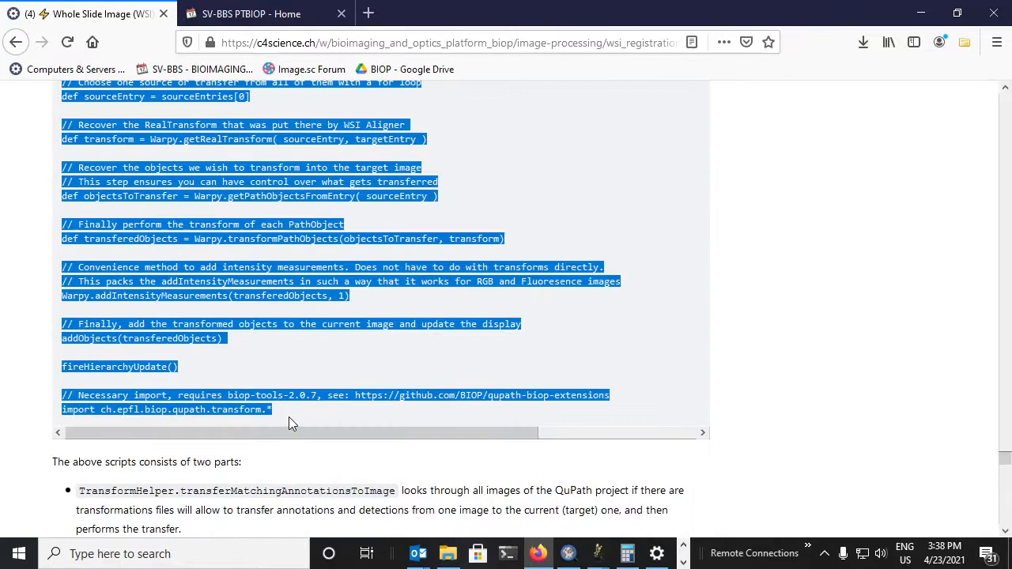
{"action": "key", "text": "alt+Tab"}
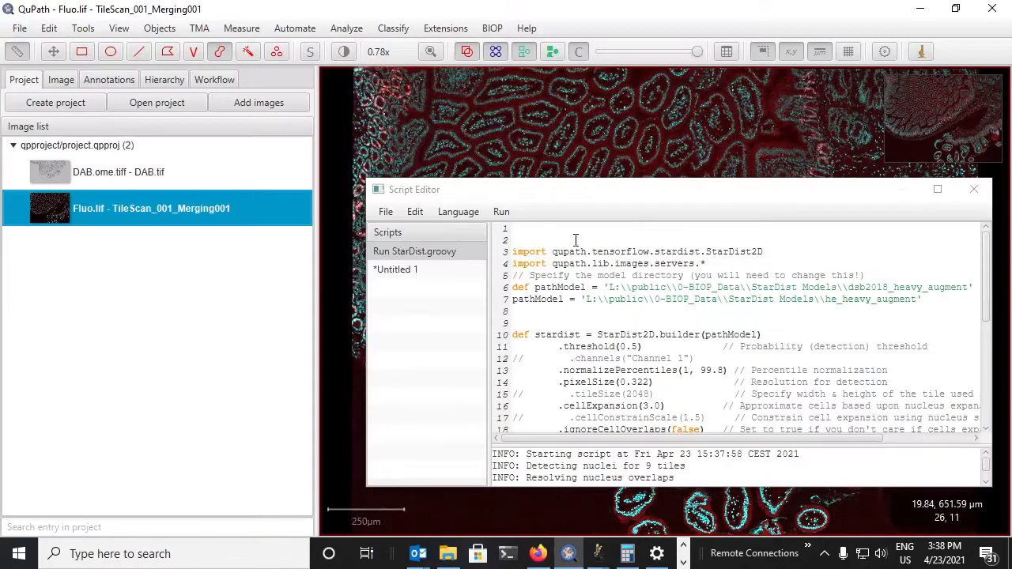
{"action": "left_click", "coordinate": [437, 272]}
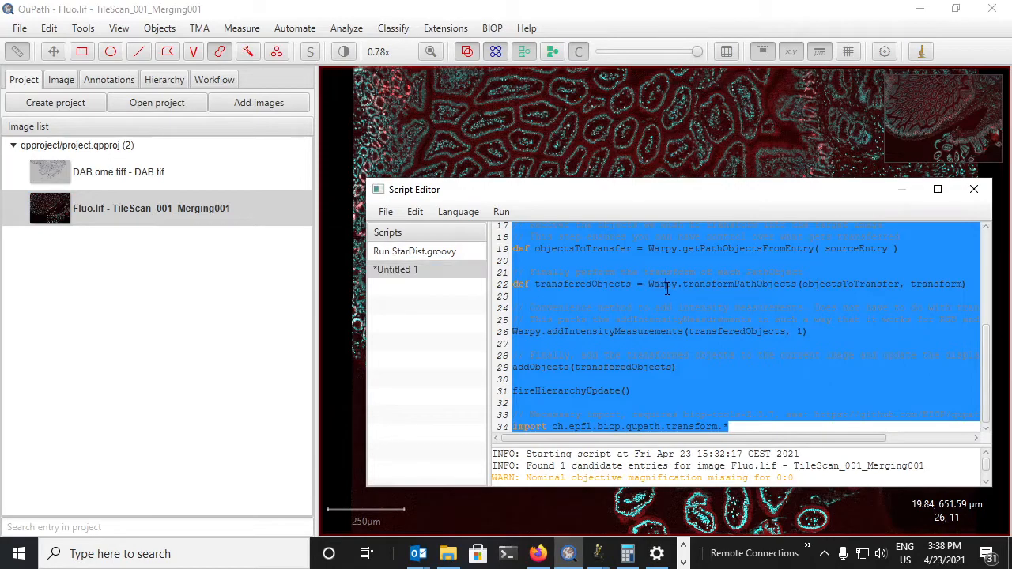
{"action": "key", "text": "Delete"}
{"action": "key", "text": "ctrl+v"}
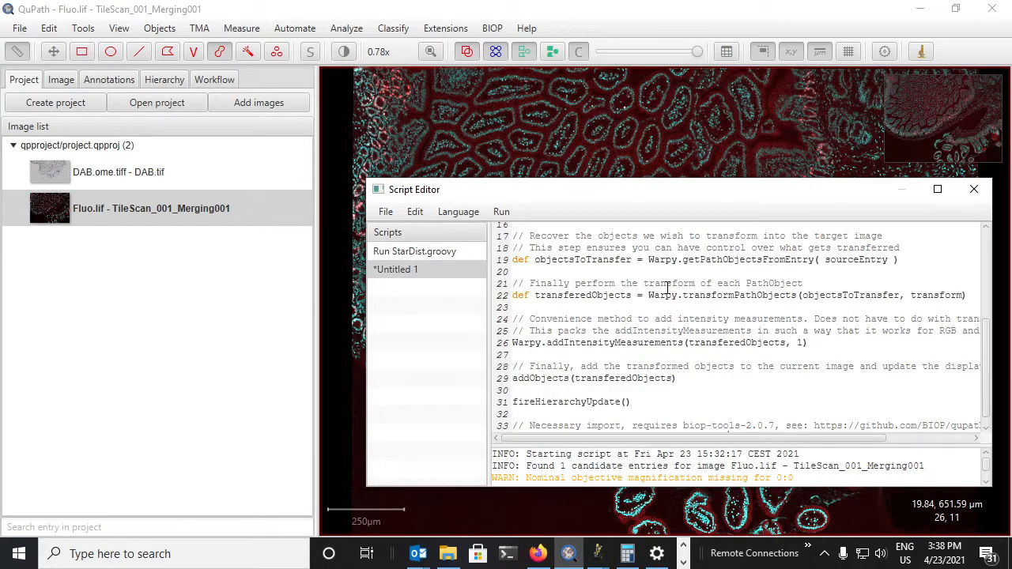
{"action": "left_click_drag", "start_coordinate": [619, 194], "coordinate": [586, 180]}
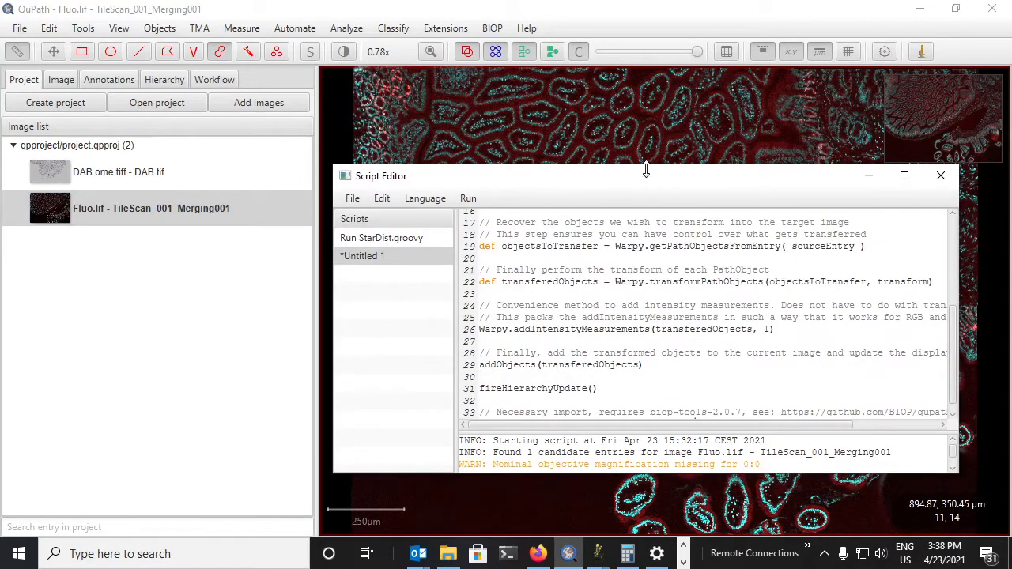
{"action": "left_click_drag", "start_coordinate": [646, 170], "coordinate": [647, 97]}
{"action": "scroll", "coordinate": [702, 261], "scroll_direction": "up", "scroll_amount": 3}
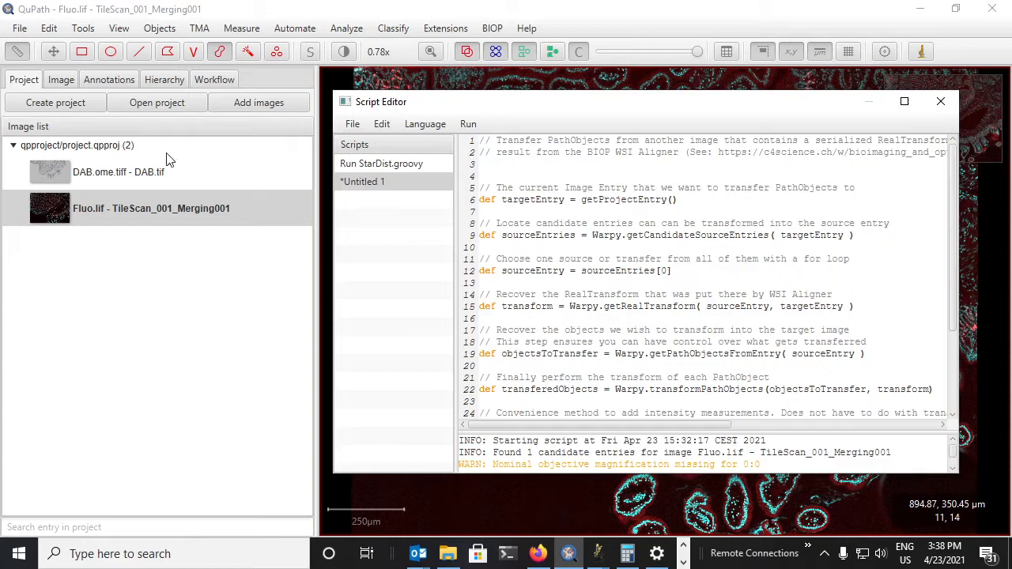
{"action": "scroll", "coordinate": [690, 243], "scroll_direction": "down", "scroll_amount": 1}
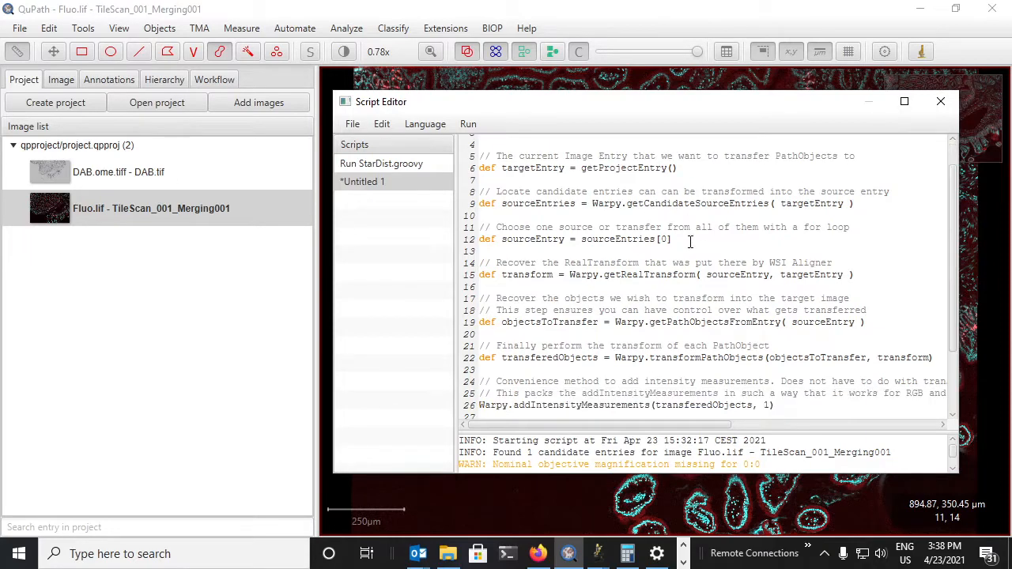
{"action": "double_click", "coordinate": [601, 206]}
{"action": "left_click_drag", "start_coordinate": [594, 204], "coordinate": [621, 204]}
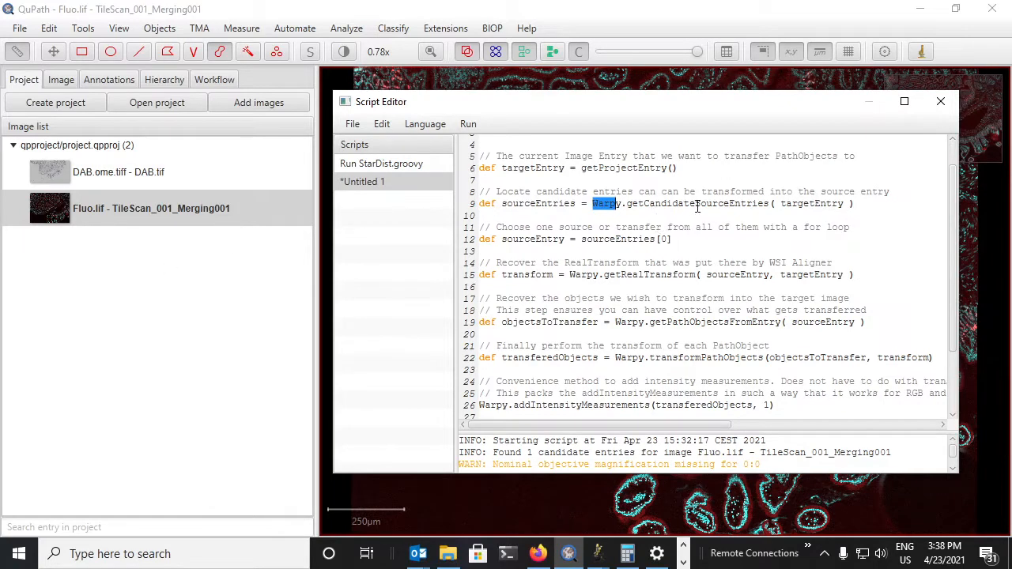
{"action": "left_click_drag", "start_coordinate": [627, 204], "coordinate": [770, 205]}
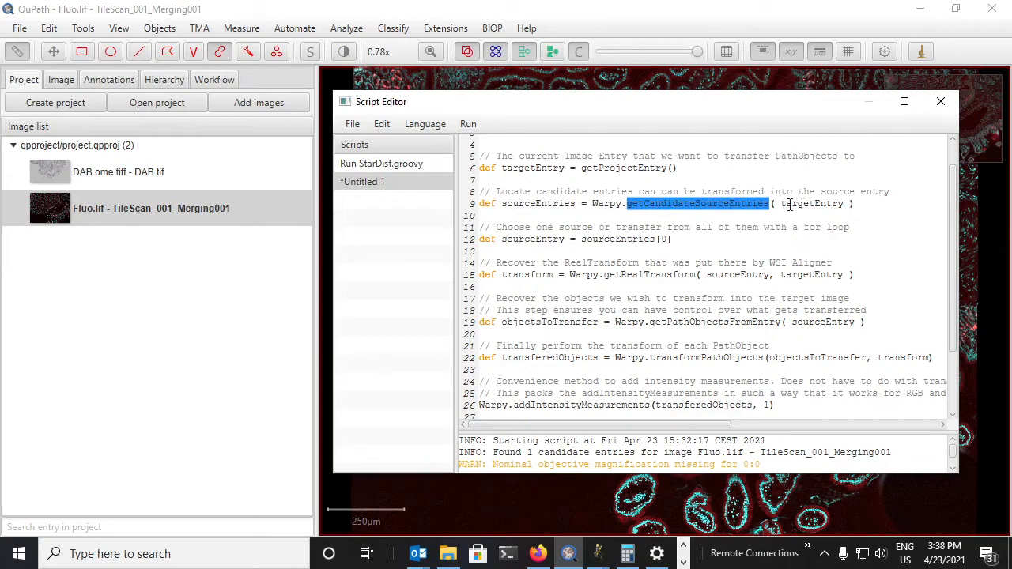
{"action": "left_click_drag", "start_coordinate": [780, 204], "coordinate": [852, 204]}
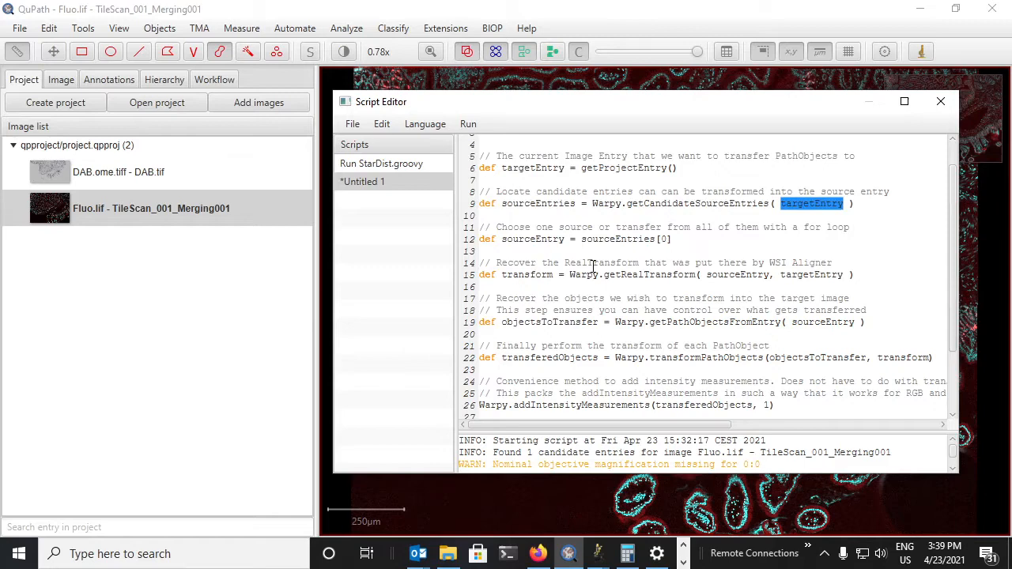
{"action": "left_click", "coordinate": [666, 239]}
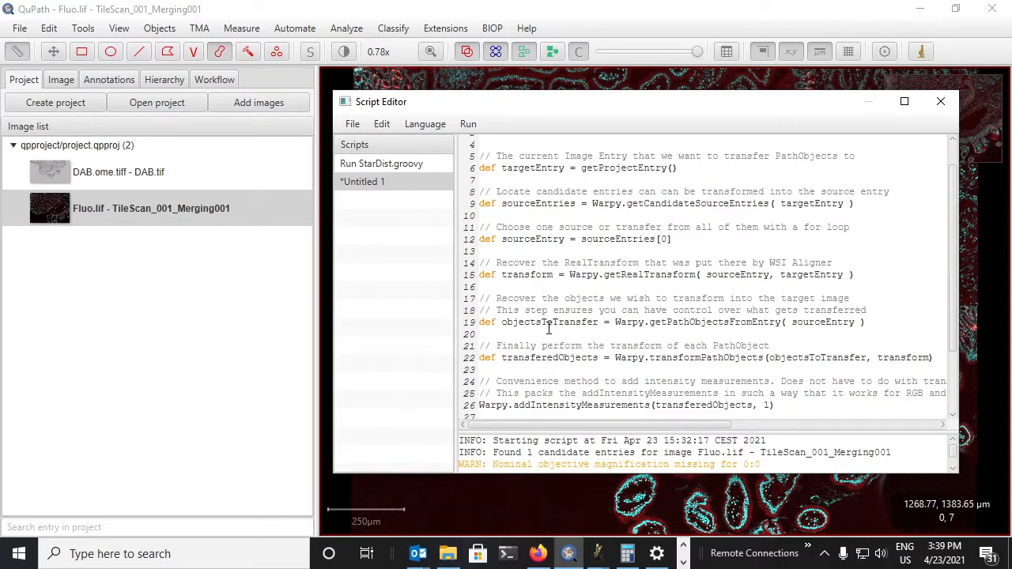
{"action": "scroll", "coordinate": [554, 327], "scroll_direction": "down", "scroll_amount": 1}
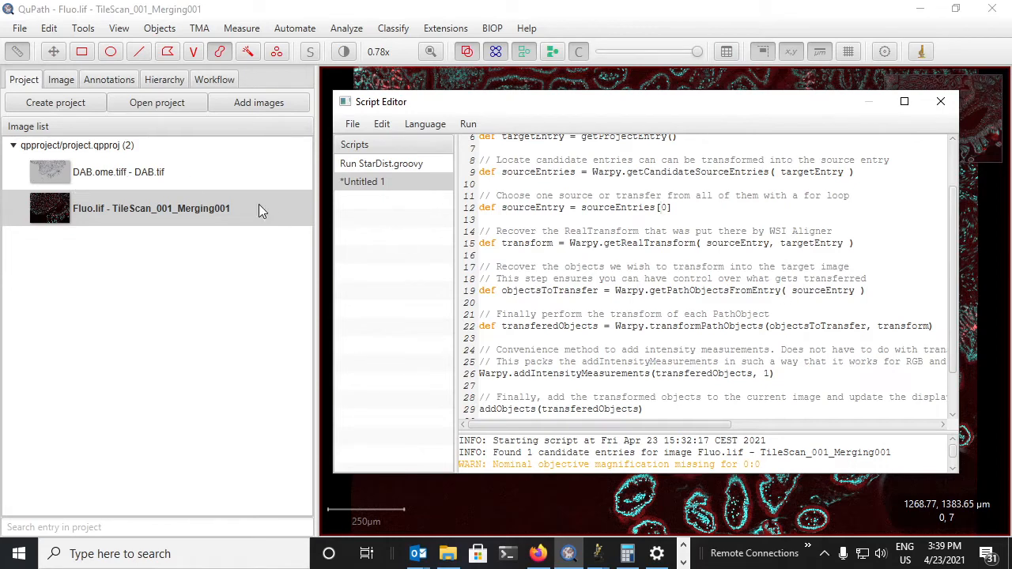
{"action": "scroll", "coordinate": [581, 249], "scroll_direction": "down", "scroll_amount": 1}
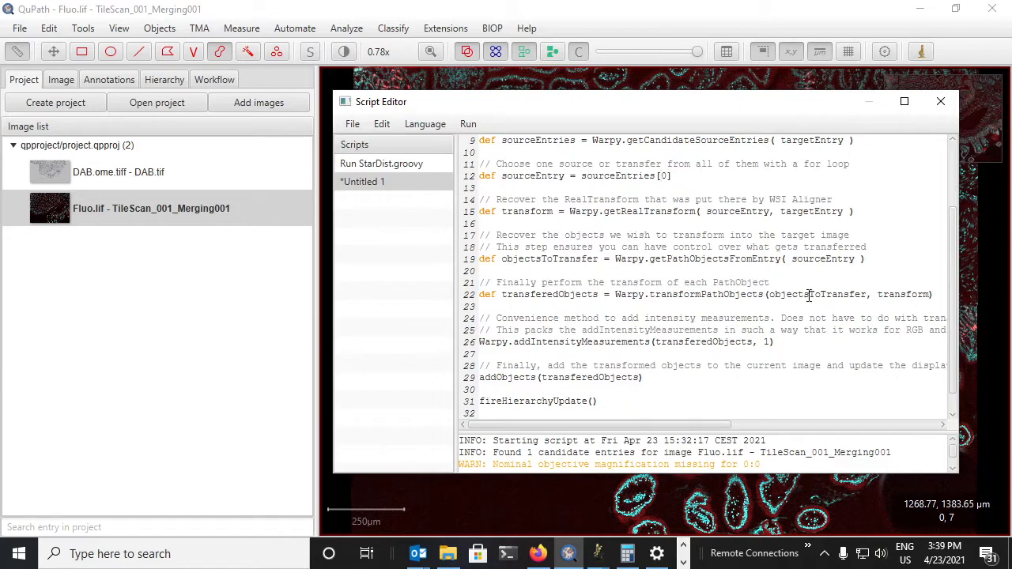
{"action": "double_click", "coordinate": [891, 297]}
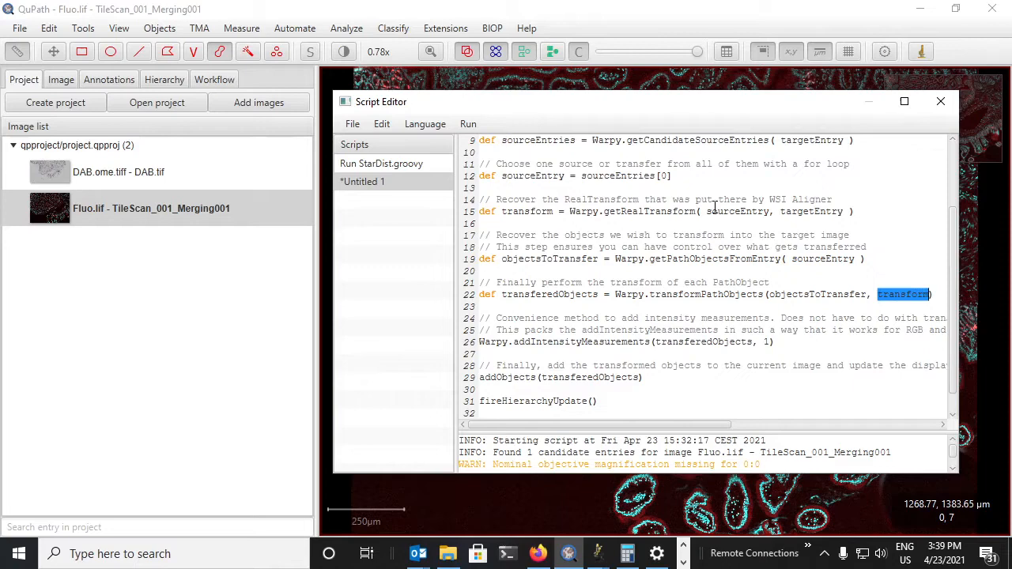
{"action": "scroll", "coordinate": [740, 209], "scroll_direction": "down", "scroll_amount": 1}
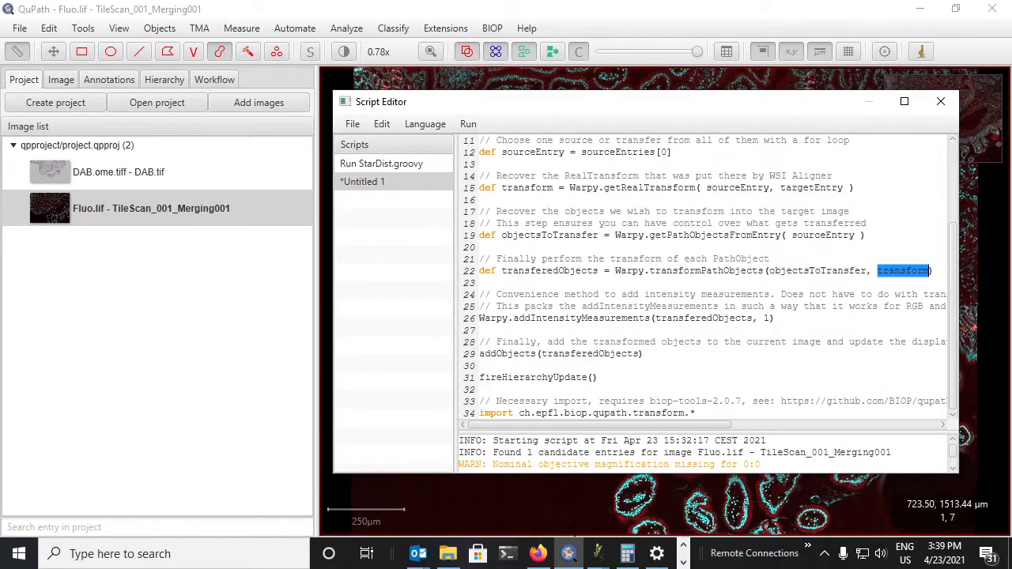
Run the transfer script so the DAB-derived cell outlines appear over the fluorescence image.
{"action": "left_click_drag", "start_coordinate": [511, 111], "coordinate": [325, 121]}
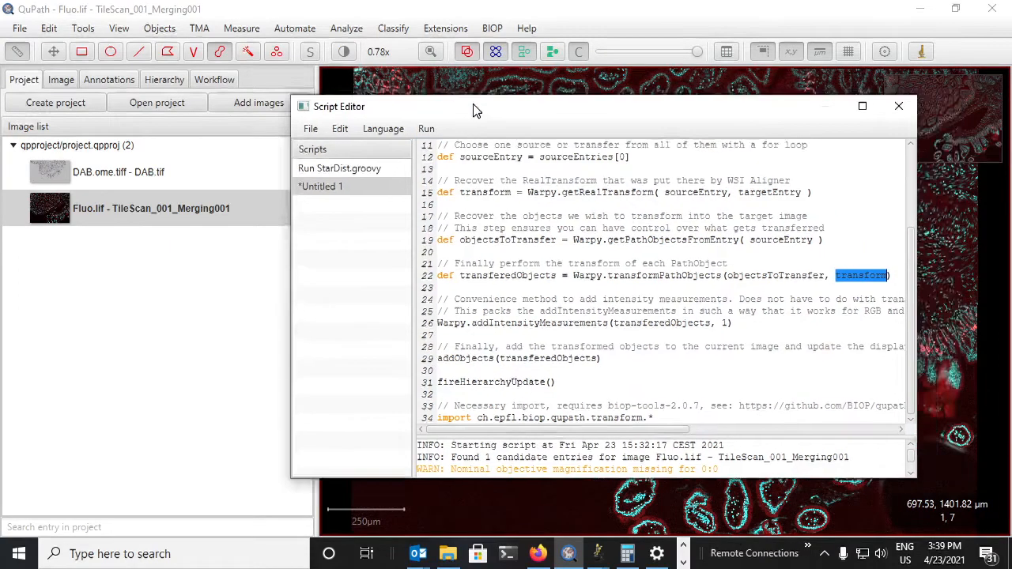
{"action": "mouse_move", "coordinate": [147, 101]}
{"action": "left_mouse_down"}
{"action": "mouse_move", "coordinate": [872, 85]}
{"action": "mouse_move", "coordinate": [832, 82]}
{"action": "left_mouse_up"}
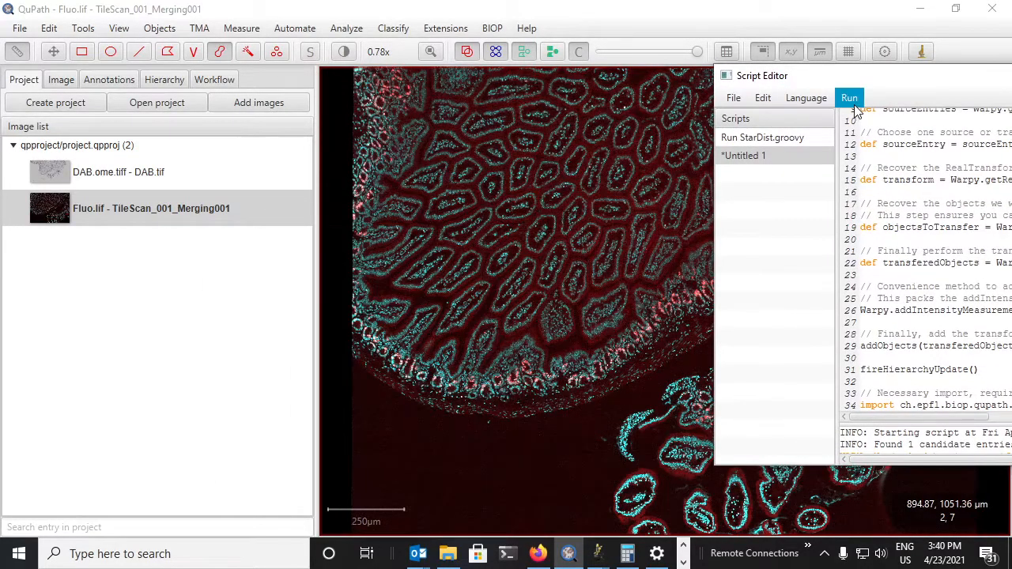
{"action": "left_click", "coordinate": [849, 97]}
{"action": "left_click", "coordinate": [861, 124]}
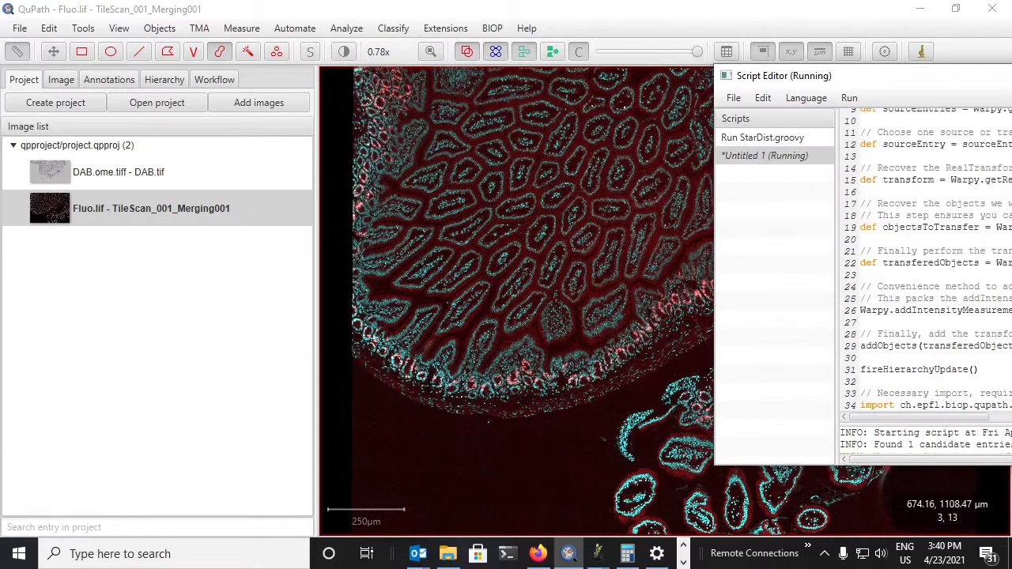
{"action": "scroll", "coordinate": [553, 317], "scroll_direction": "up", "scroll_amount": 5}
{"action": "scroll", "coordinate": [554, 317], "scroll_direction": "up", "scroll_amount": 3}
{"action": "scroll", "coordinate": [475, 435], "scroll_direction": "up", "scroll_amount": 3}
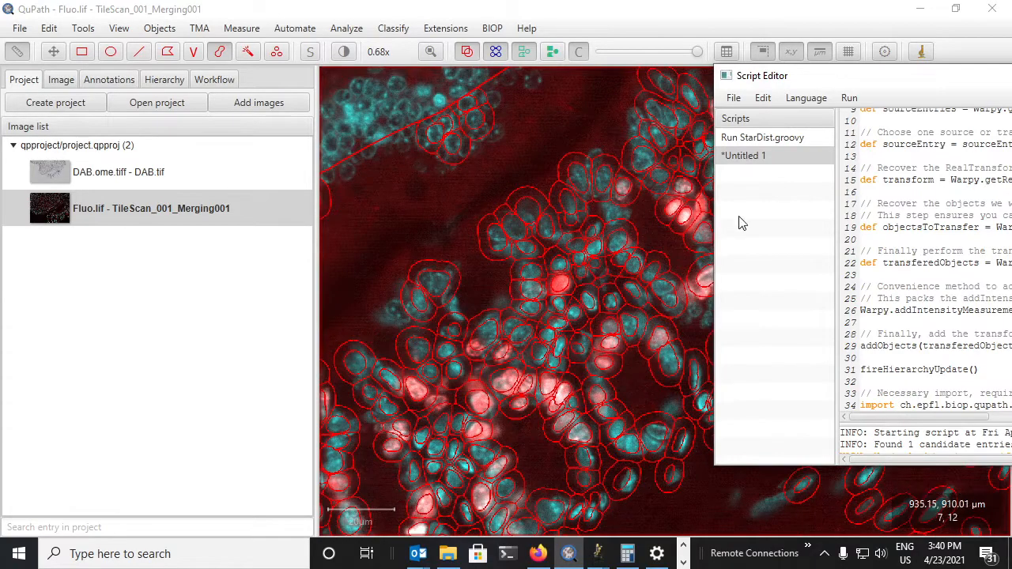
{"action": "left_click_drag", "start_coordinate": [882, 75], "coordinate": [431, 126]}
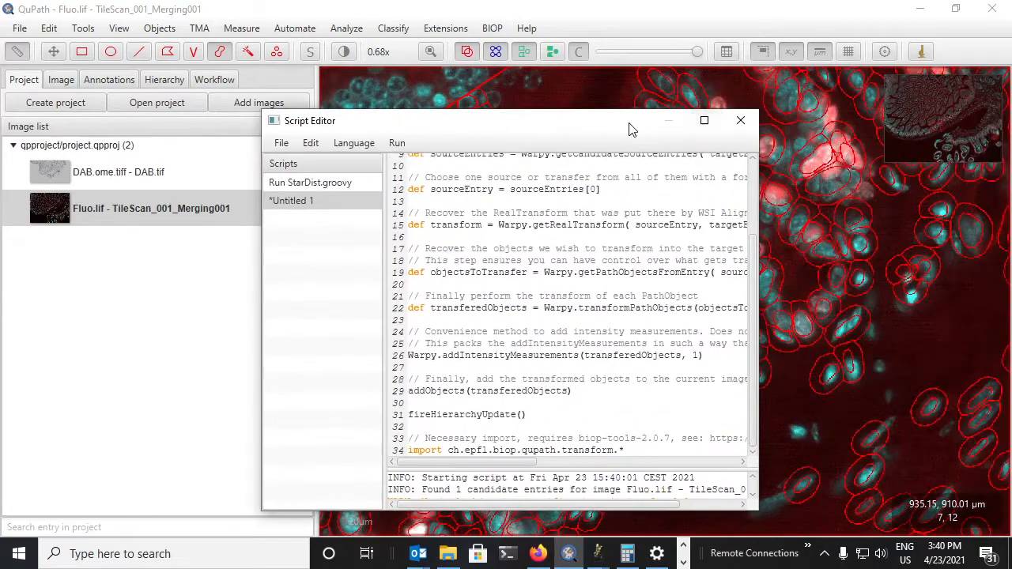
{"action": "left_click_drag", "start_coordinate": [633, 129], "coordinate": [634, 136]}
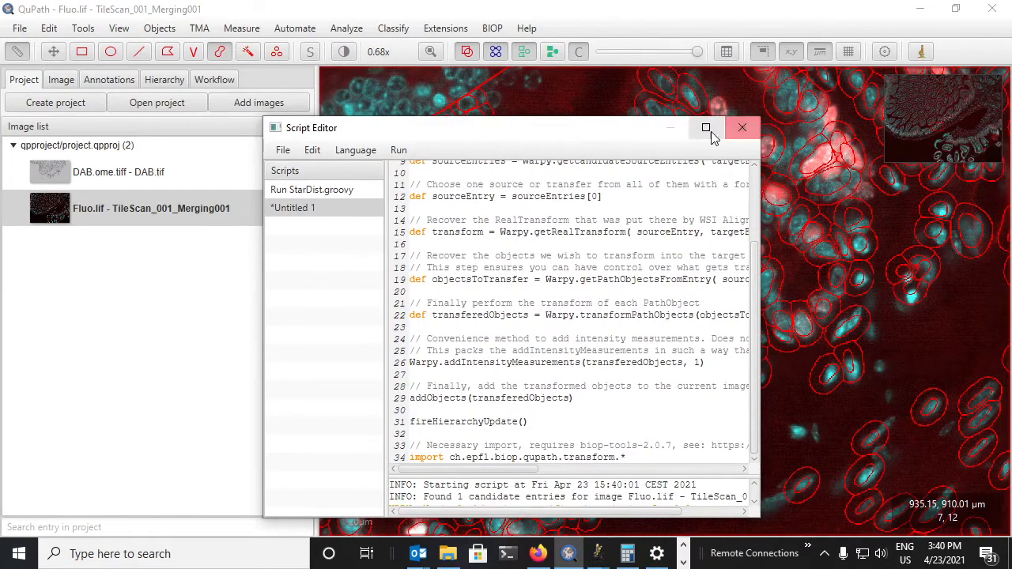
Close the Script Editor and select one transferred cell to show its measurements.
{"action": "left_click", "coordinate": [750, 131]}
{"action": "scroll", "coordinate": [653, 380], "scroll_direction": "down", "scroll_amount": 3}
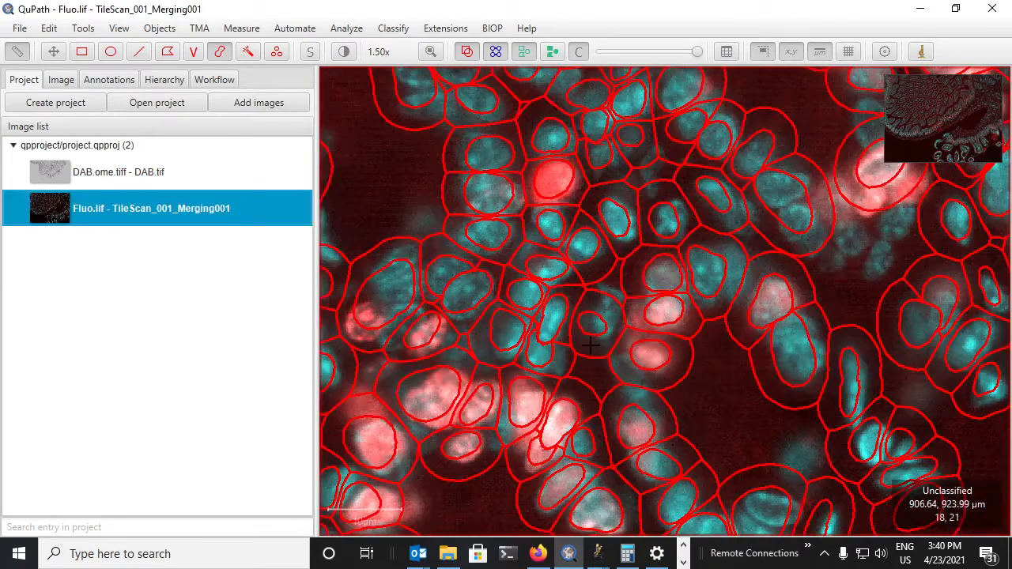
{"action": "left_click", "coordinate": [53, 52]}
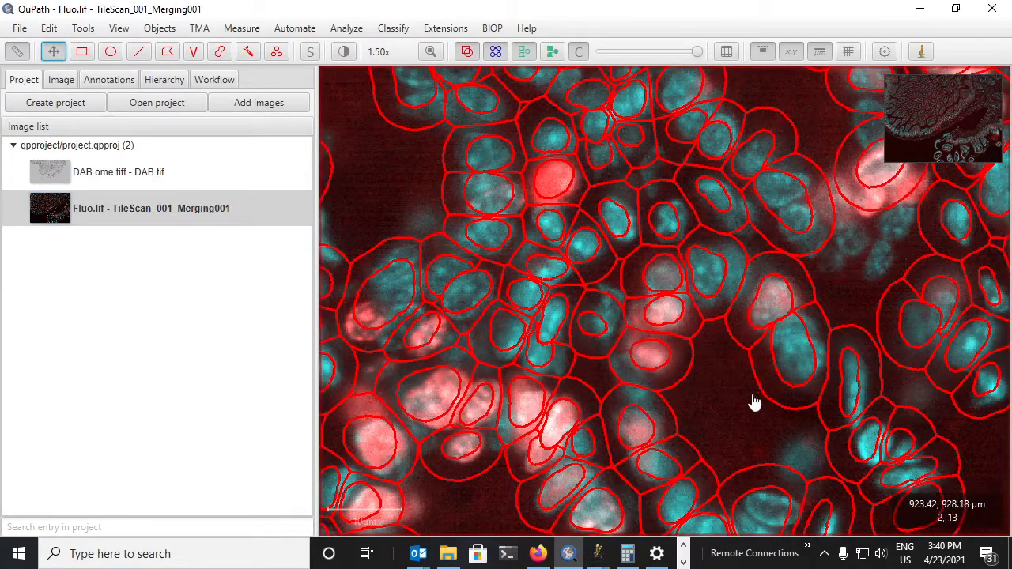
{"action": "left_click", "coordinate": [667, 366]}
{"action": "left_click", "coordinate": [61, 82]}
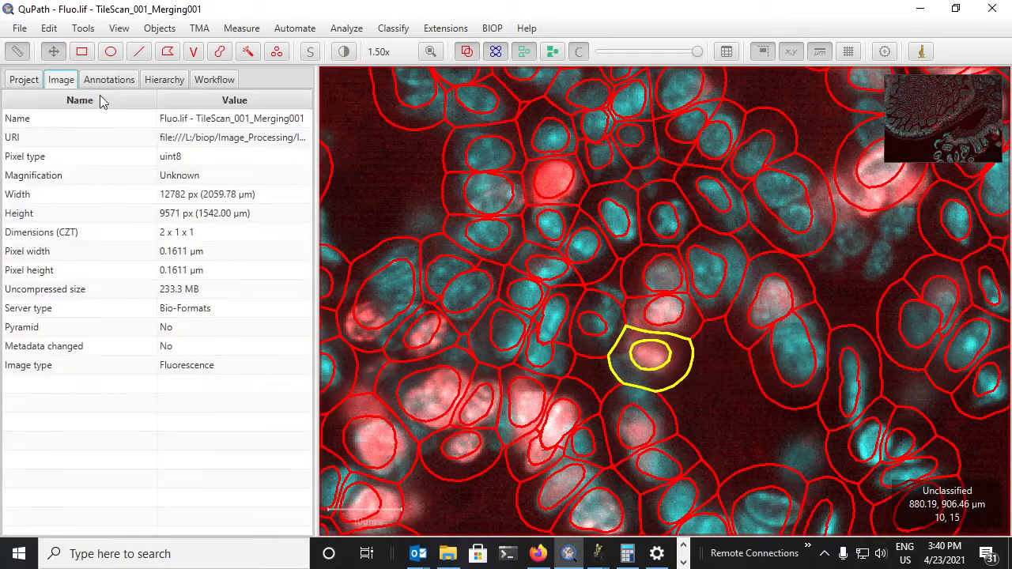
{"action": "left_click", "coordinate": [103, 81]}
{"action": "scroll", "coordinate": [155, 428], "scroll_direction": "down", "scroll_amount": 3}
{"action": "scroll", "coordinate": [155, 423], "scroll_direction": "down", "scroll_amount": 2}
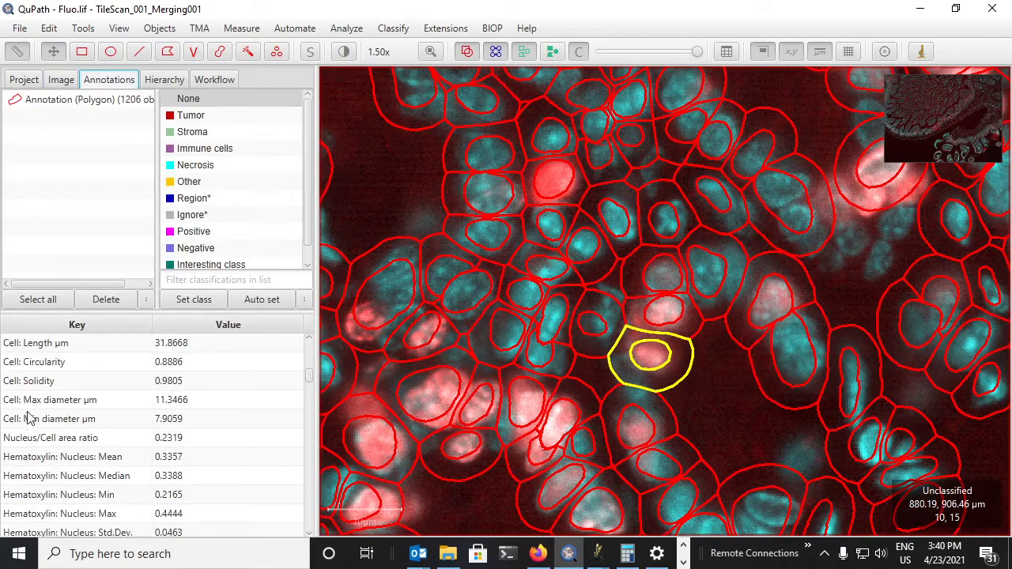
{"action": "scroll", "coordinate": [67, 433], "scroll_direction": "down", "scroll_amount": 1}
Inspect the cell's Hematoxylin nucleus mean and Channel 1 membrane measurements.
{"action": "left_click", "coordinate": [30, 401]}
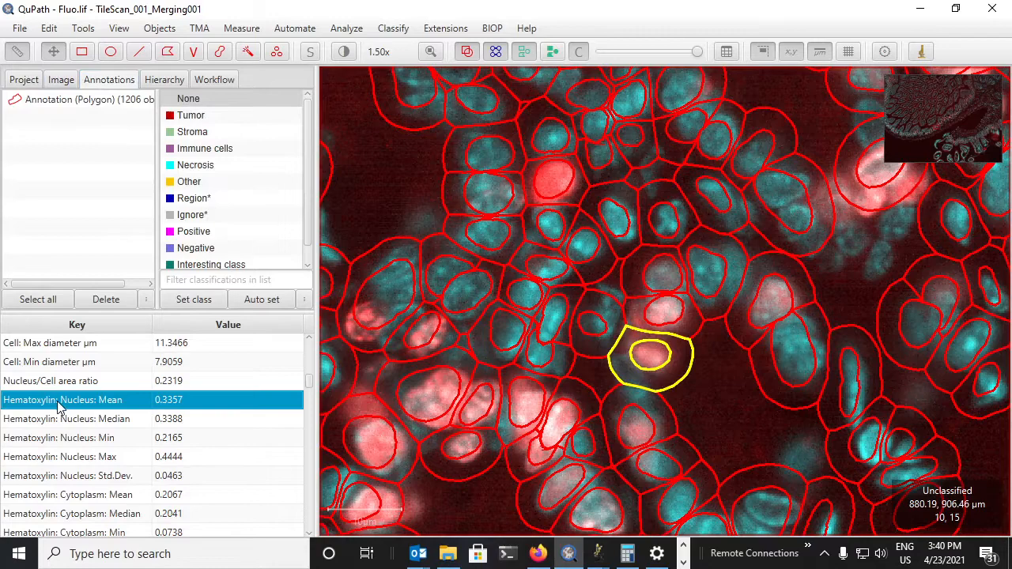
{"action": "mouse_move", "coordinate": [309, 378]}
{"action": "left_mouse_down"}
{"action": "mouse_move", "coordinate": [311, 453]}
{"action": "mouse_move", "coordinate": [290, 508]}
{"action": "left_mouse_up"}
{"action": "left_click", "coordinate": [119, 441]}
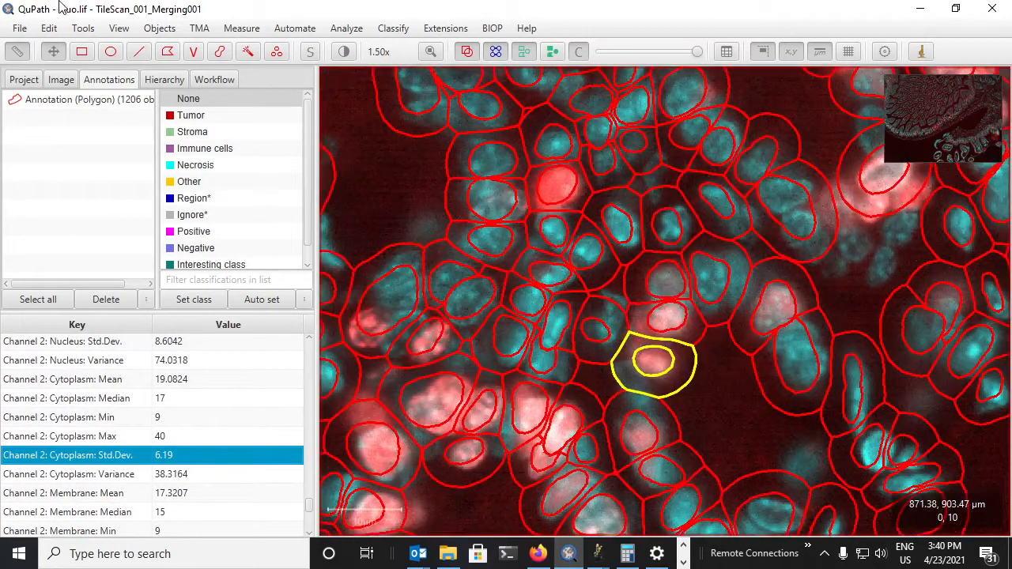
Show a measurement map colouring cells by DAB nucleus mean, then close it.
{"action": "left_click", "coordinate": [160, 28]}
{"action": "left_click", "coordinate": [234, 29]}
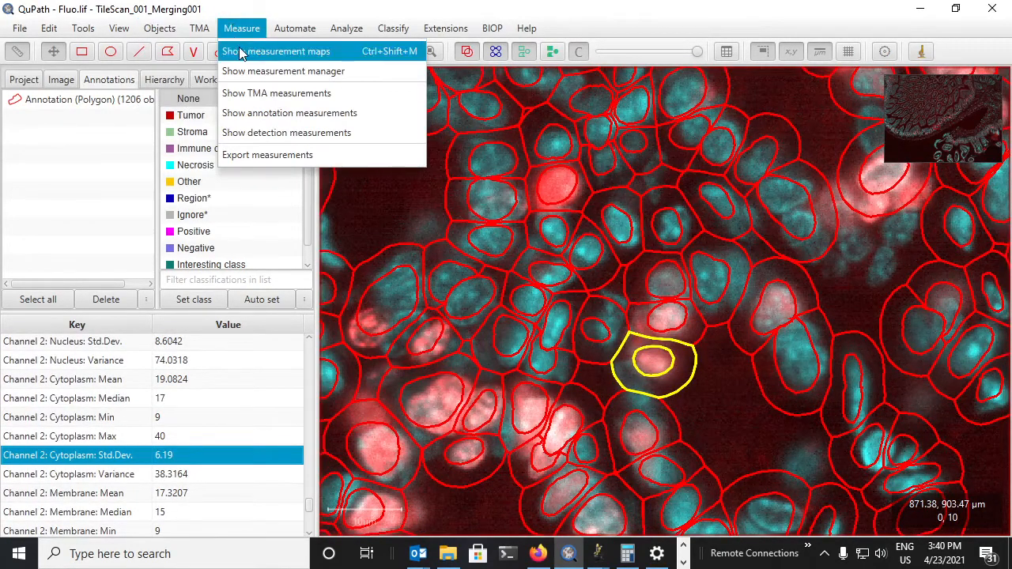
{"action": "left_click", "coordinate": [230, 51]}
{"action": "left_click_drag", "start_coordinate": [441, 75], "coordinate": [186, 79]}
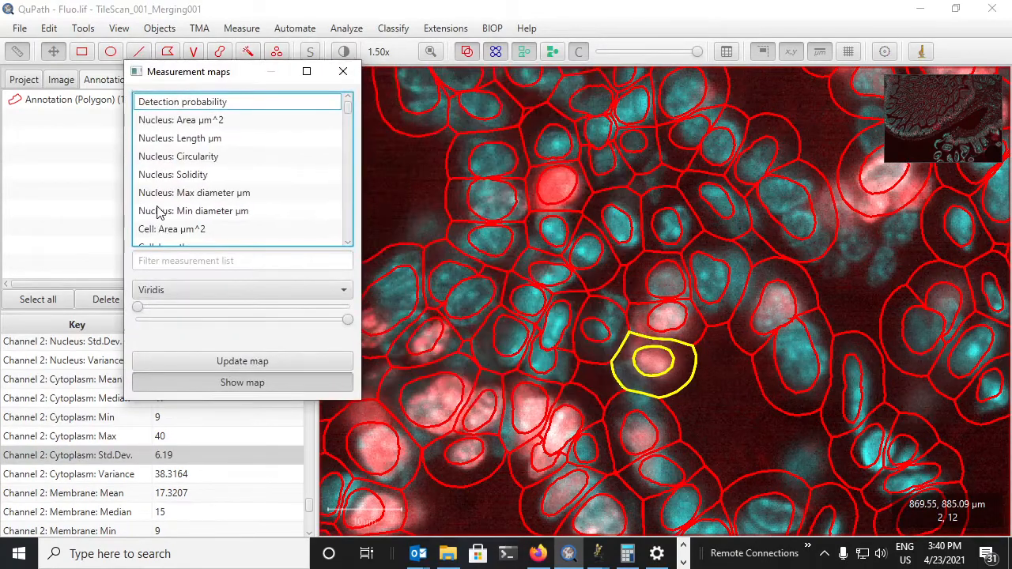
{"action": "scroll", "coordinate": [158, 214], "scroll_direction": "down", "scroll_amount": 1}
{"action": "scroll", "coordinate": [210, 215], "scroll_direction": "down", "scroll_amount": 3}
{"action": "scroll", "coordinate": [257, 214], "scroll_direction": "down", "scroll_amount": 1}
{"action": "scroll", "coordinate": [257, 214], "scroll_direction": "down", "scroll_amount": 1}
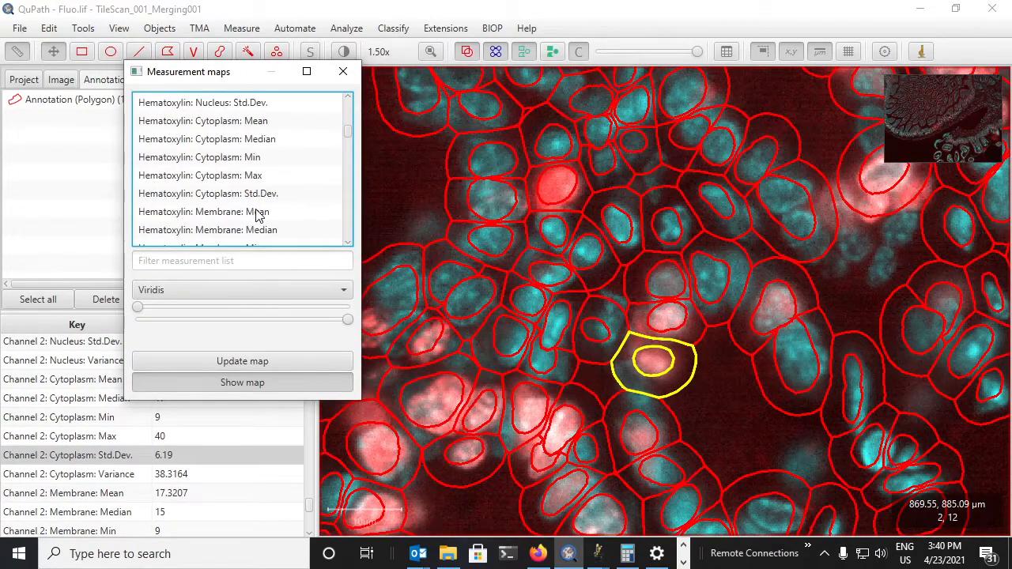
{"action": "scroll", "coordinate": [258, 216], "scroll_direction": "down", "scroll_amount": 3}
{"action": "scroll", "coordinate": [237, 209], "scroll_direction": "down", "scroll_amount": 1}
{"action": "left_click", "coordinate": [219, 175]}
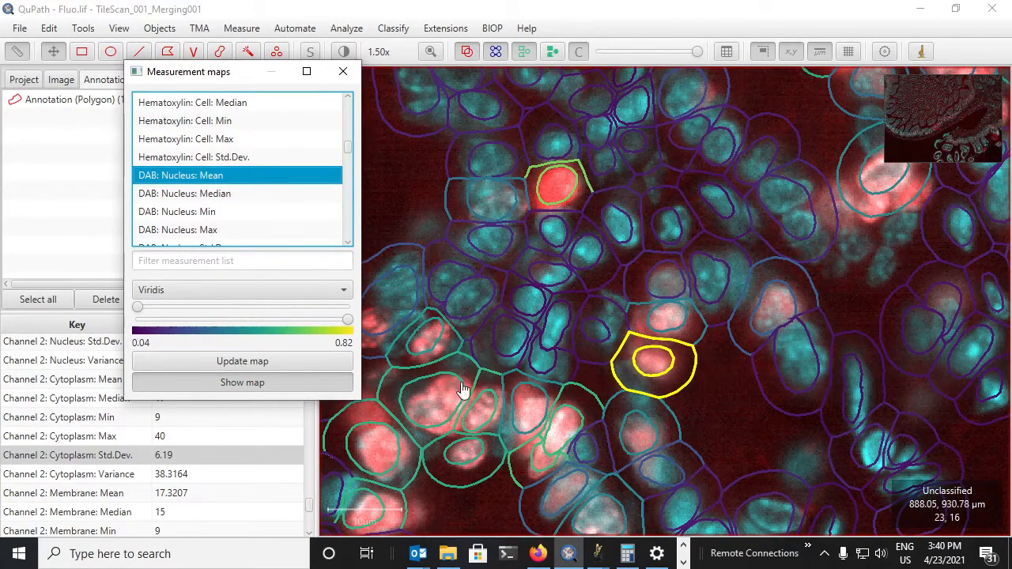
{"action": "left_click", "coordinate": [354, 71]}
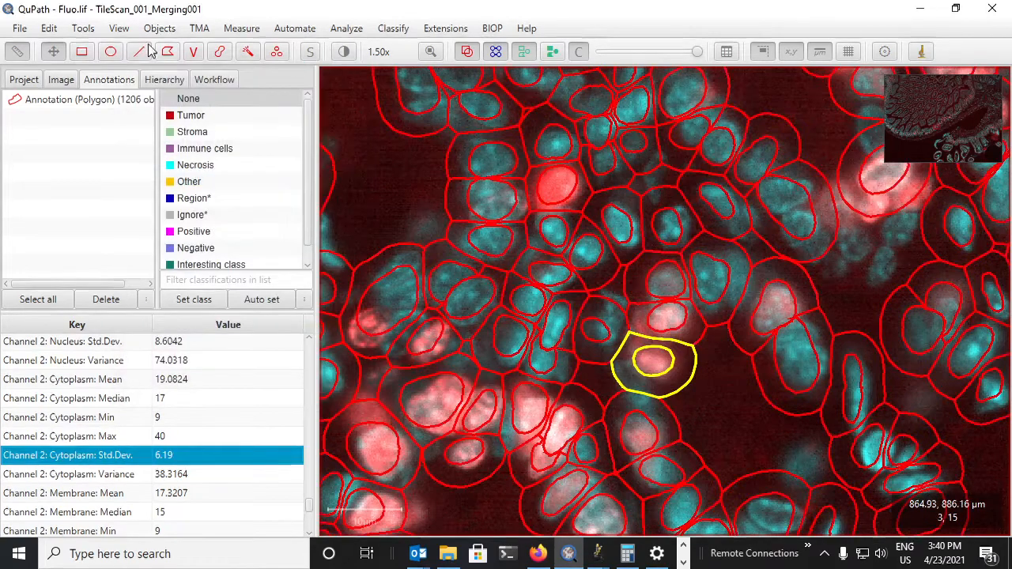
Reopen the measurement maps and colour the cells by DAB cell mean instead.
{"action": "left_click", "coordinate": [242, 28]}
{"action": "left_click", "coordinate": [237, 54]}
{"action": "scroll", "coordinate": [407, 232], "scroll_direction": "down", "scroll_amount": 3}
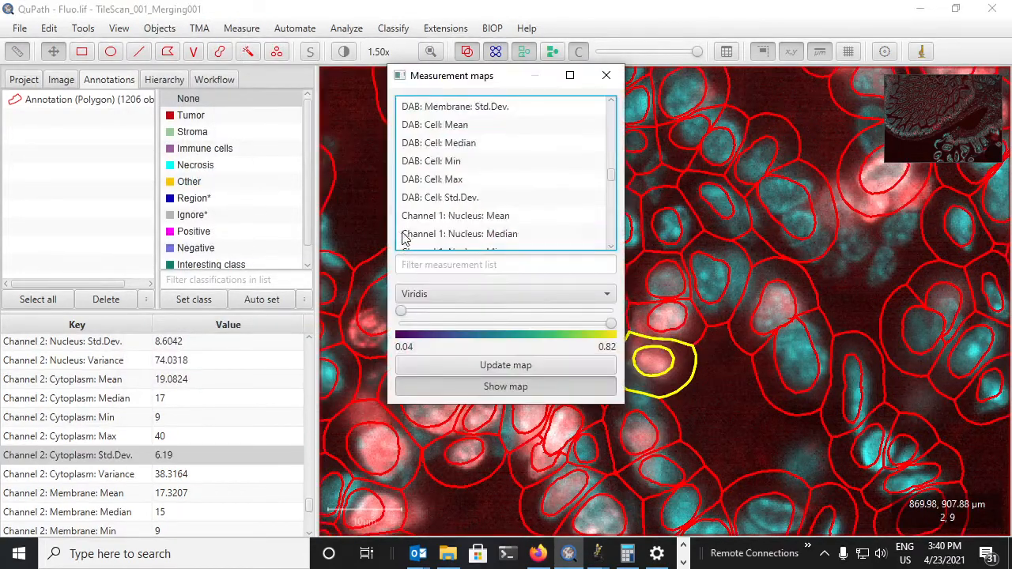
{"action": "scroll", "coordinate": [405, 235], "scroll_direction": "down", "scroll_amount": 3}
{"action": "scroll", "coordinate": [407, 232], "scroll_direction": "up", "scroll_amount": 3}
{"action": "scroll", "coordinate": [463, 197], "scroll_direction": "up", "scroll_amount": 1}
{"action": "left_click", "coordinate": [490, 181]}
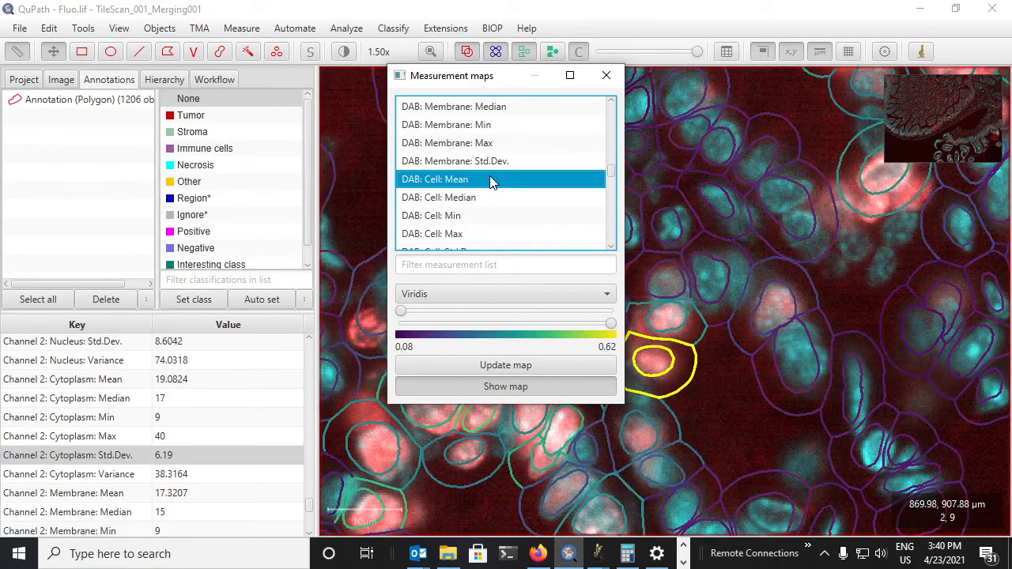
{"action": "left_click_drag", "start_coordinate": [453, 89], "coordinate": [124, 132]}
Fill detections with the translucent colour map and pan across the tissue to inspect it.
{"action": "key", "text": "f"}
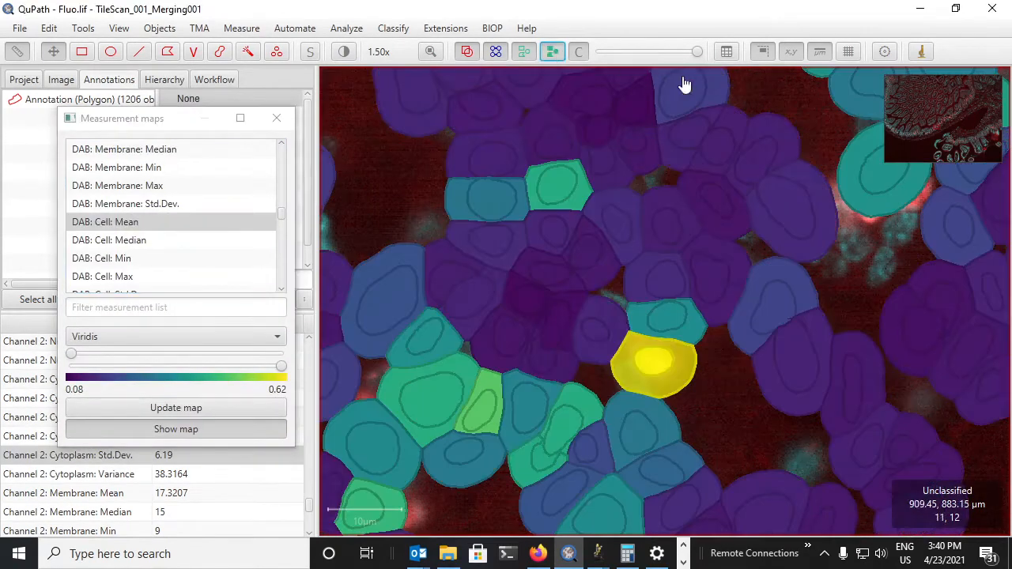
{"action": "left_click_drag", "start_coordinate": [686, 48], "coordinate": [624, 63]}
{"action": "scroll", "coordinate": [618, 191], "scroll_direction": "down", "scroll_amount": 3}
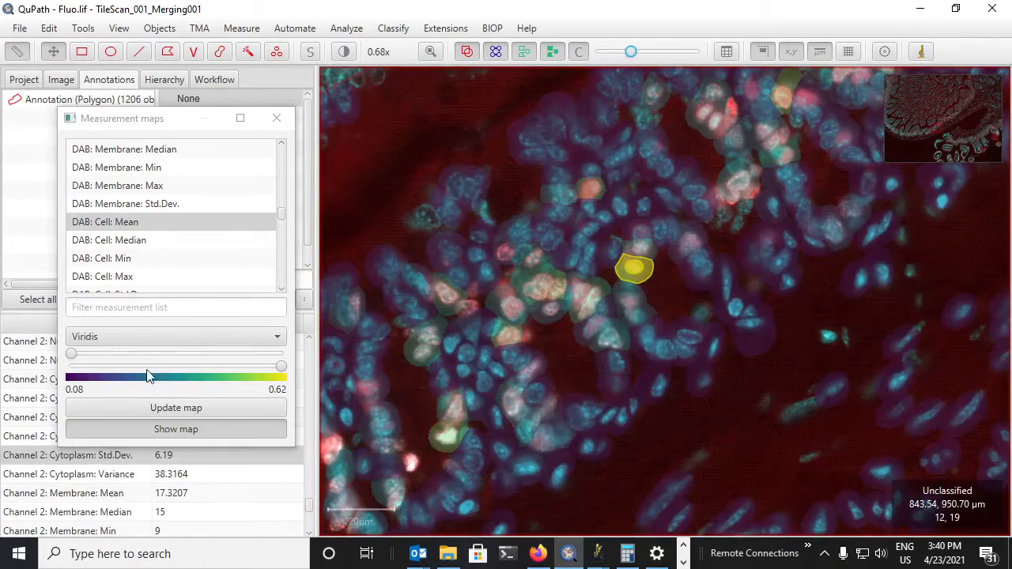
{"action": "left_click_drag", "start_coordinate": [479, 401], "coordinate": [639, 237]}
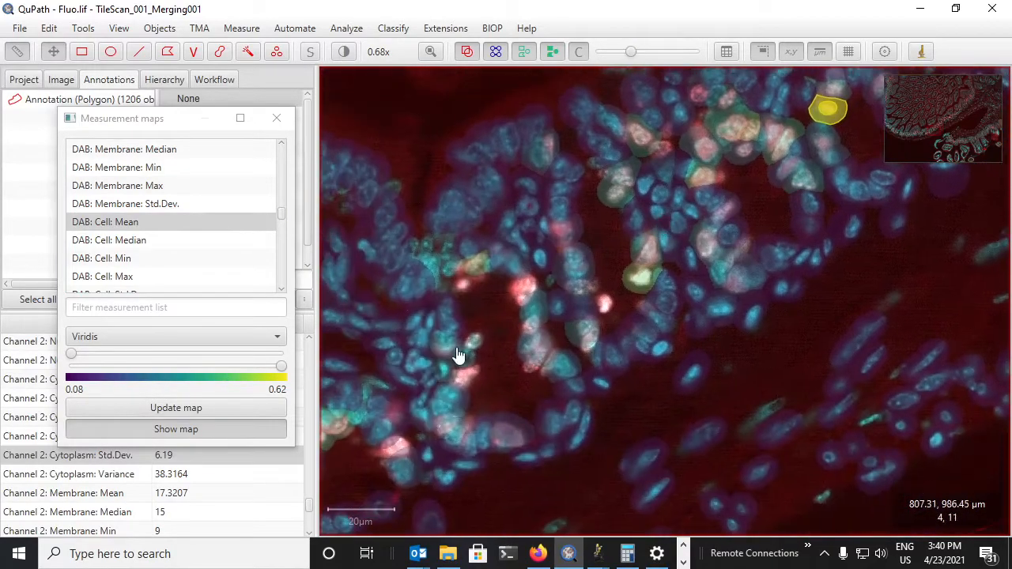
{"action": "scroll", "coordinate": [458, 355], "scroll_direction": "up", "scroll_amount": 2}
{"action": "scroll", "coordinate": [554, 356], "scroll_direction": "up", "scroll_amount": 5}
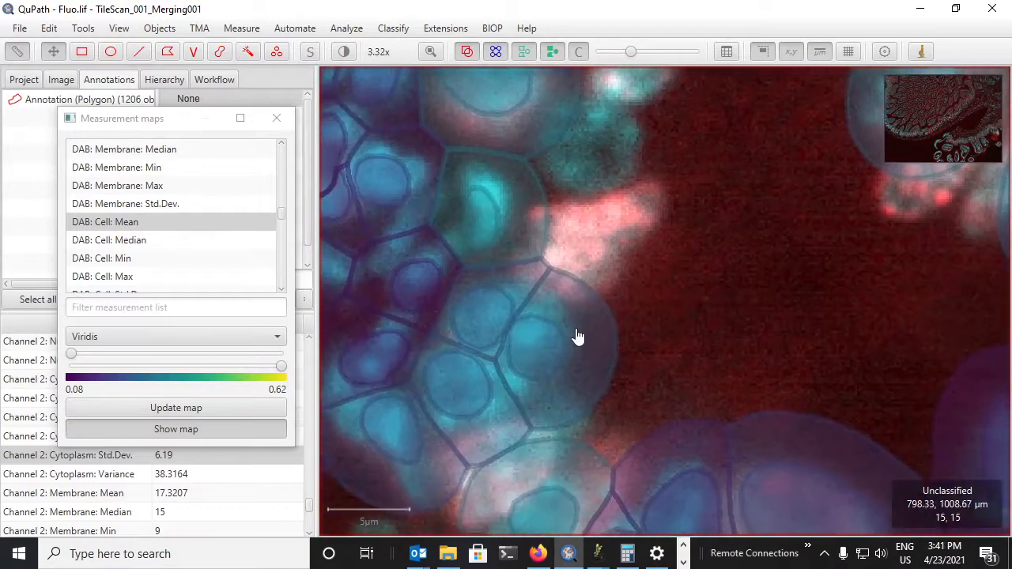
{"action": "scroll", "coordinate": [601, 333], "scroll_direction": "down", "scroll_amount": 3}
{"action": "mouse_move", "coordinate": [534, 328]}
{"action": "left_mouse_down"}
{"action": "mouse_move", "coordinate": [547, 343]}
{"action": "mouse_move", "coordinate": [585, 332]}
{"action": "left_mouse_up"}
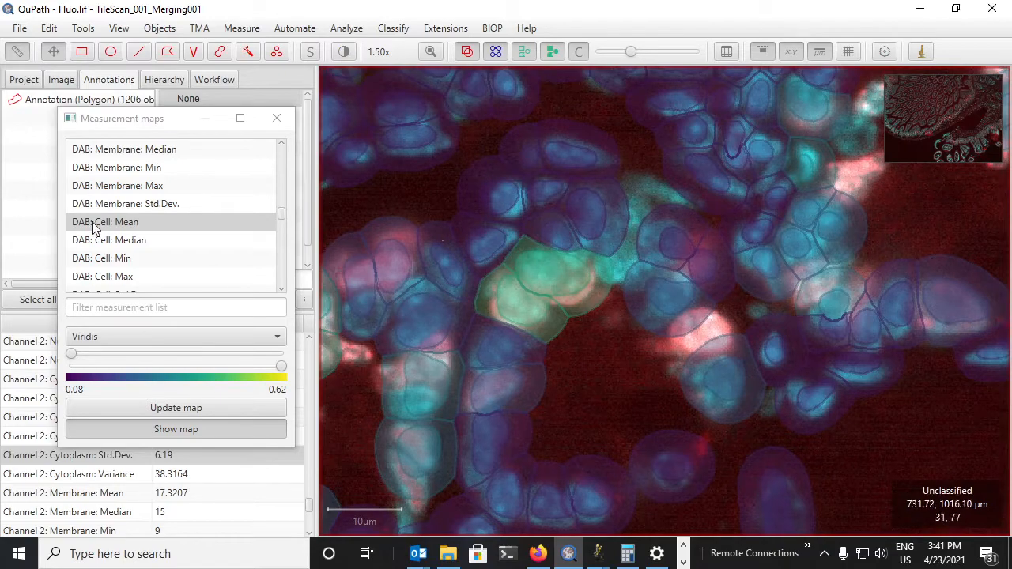
{"action": "left_click_drag", "start_coordinate": [554, 351], "coordinate": [615, 337]}
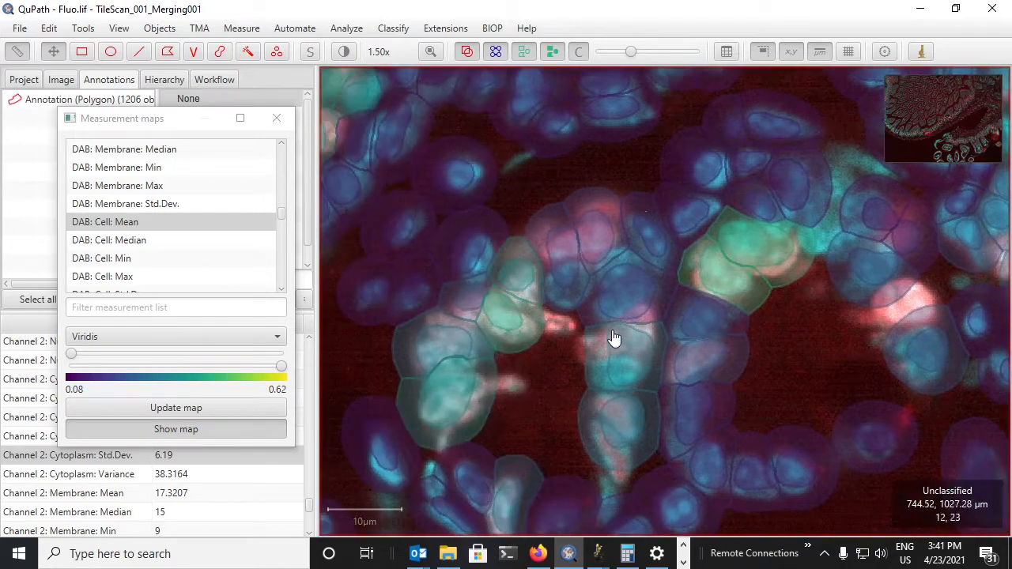
{"action": "scroll", "coordinate": [443, 417], "scroll_direction": "down", "scroll_amount": 3}
{"action": "scroll", "coordinate": [712, 317], "scroll_direction": "down", "scroll_amount": 2}
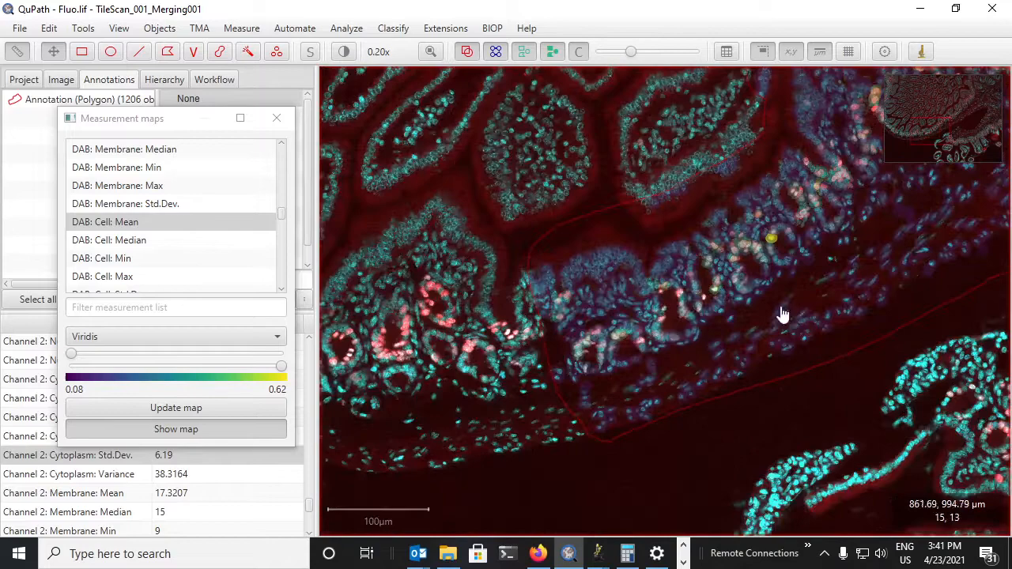
{"action": "scroll", "coordinate": [711, 383], "scroll_direction": "down", "scroll_amount": 1}
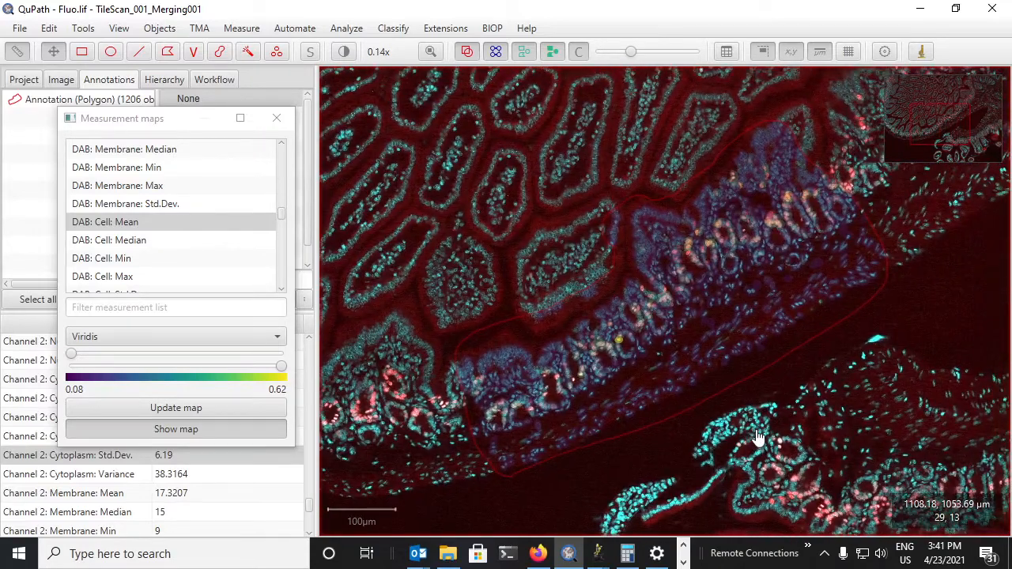
{"action": "scroll", "coordinate": [783, 230], "scroll_direction": "up", "scroll_amount": 3}
{"action": "scroll", "coordinate": [638, 240], "scroll_direction": "up", "scroll_amount": 1}
{"action": "scroll", "coordinate": [706, 254], "scroll_direction": "down", "scroll_amount": 3}
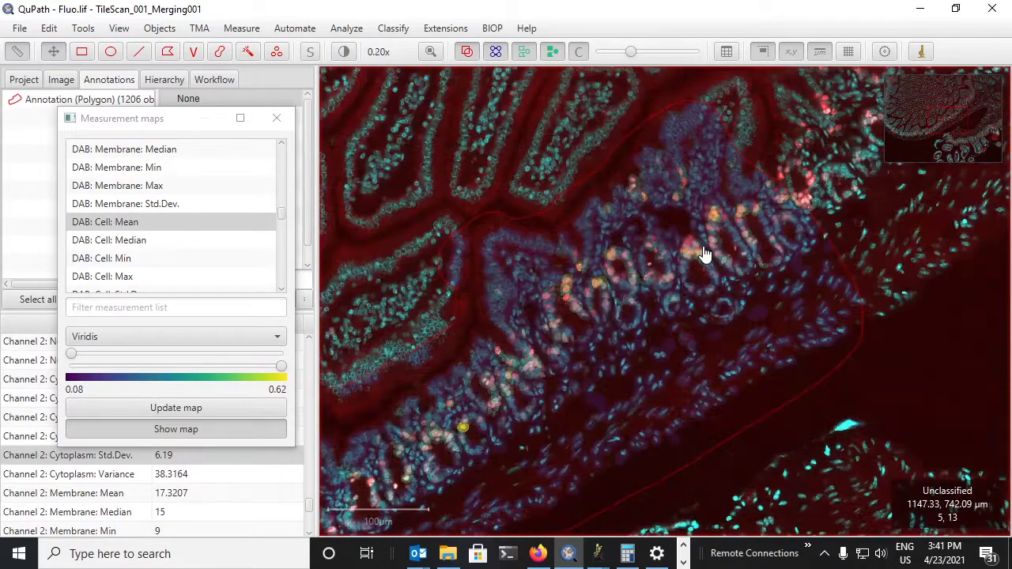
{"action": "scroll", "coordinate": [706, 253], "scroll_direction": "down", "scroll_amount": 1}
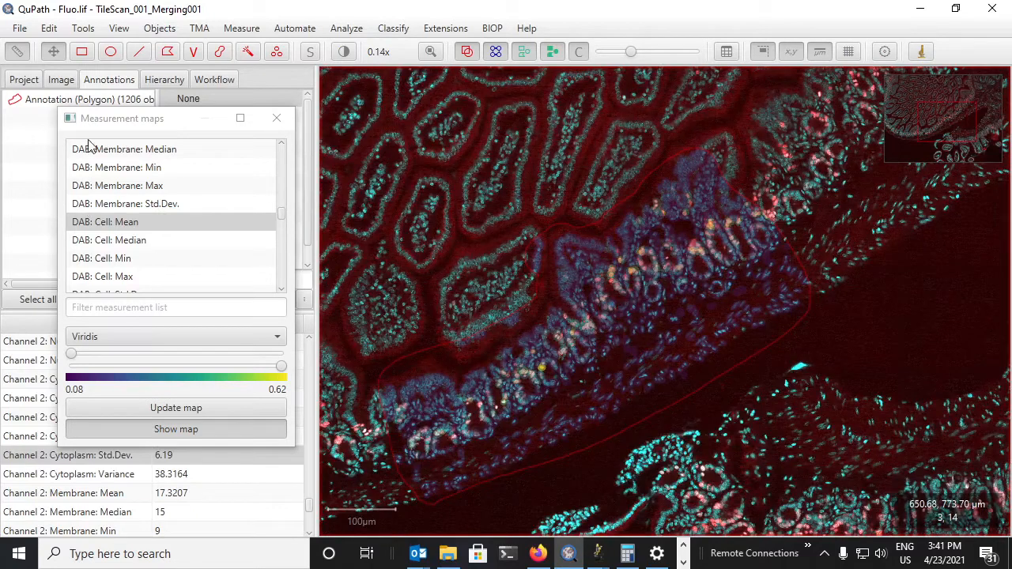
Delete all 1207 objects from the fluorescence image.
{"action": "left_click", "coordinate": [49, 28]}
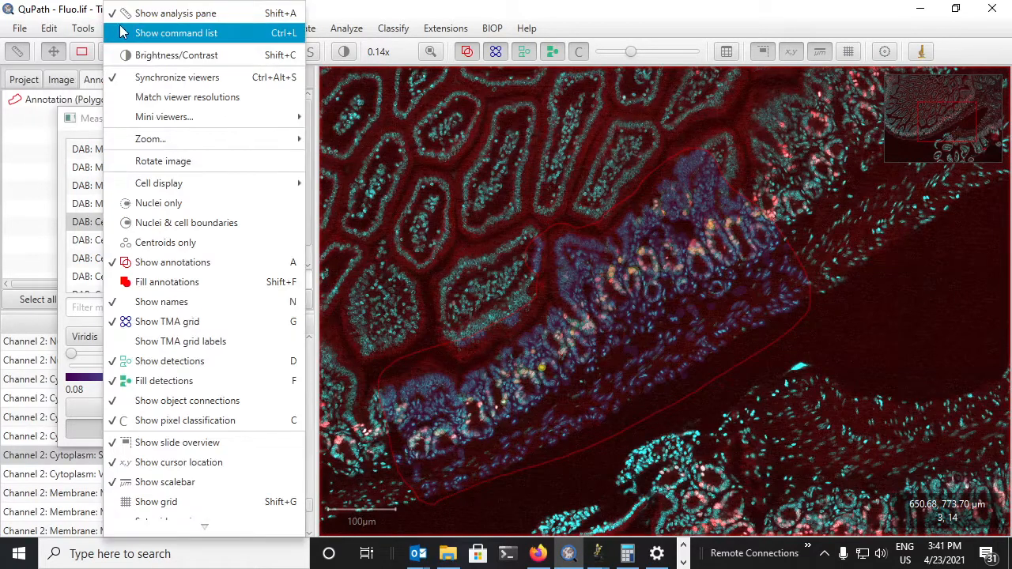
{"action": "left_click", "coordinate": [83, 27]}
{"action": "left_click", "coordinate": [159, 28]}
{"action": "mouse_move", "coordinate": [170, 51]}
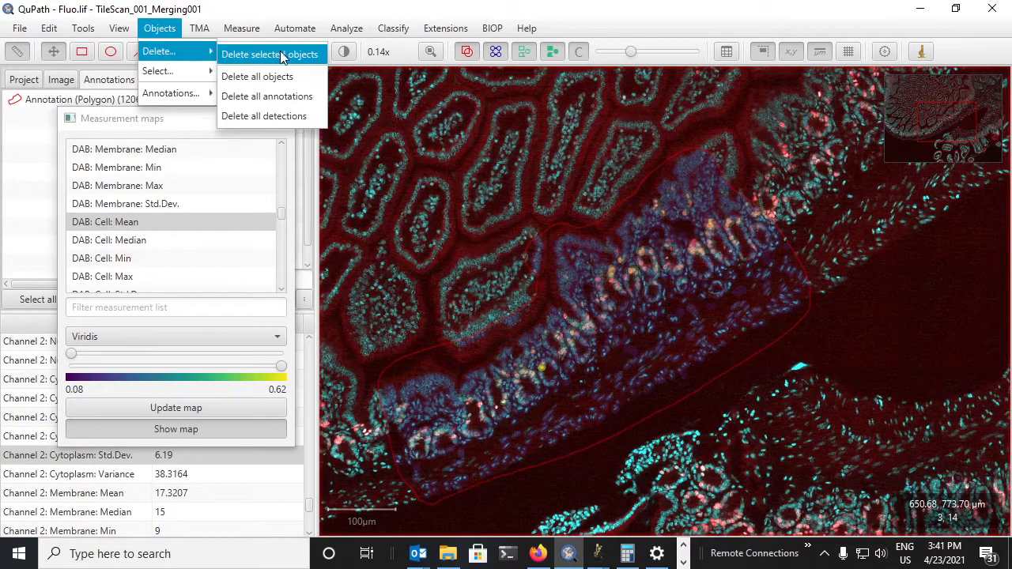
{"action": "left_click", "coordinate": [283, 77]}
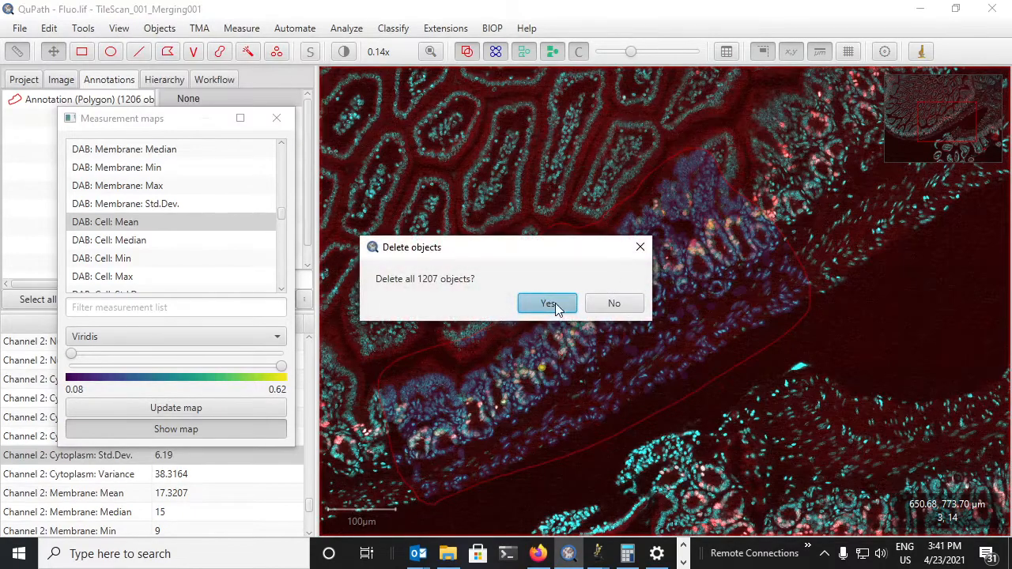
{"action": "left_click", "coordinate": [554, 303]}
{"action": "mouse_move", "coordinate": [414, 337]}
{"action": "left_mouse_down"}
{"action": "mouse_move", "coordinate": [533, 376]}
{"action": "mouse_move", "coordinate": [632, 317]}
{"action": "left_mouse_up"}
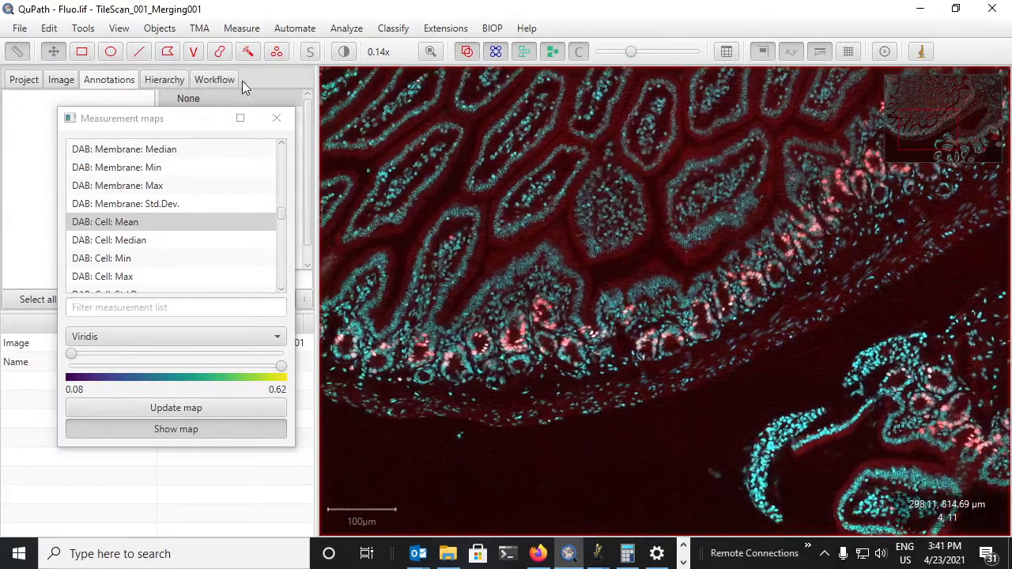
Brush a new annotation over the lower fluorescence tissue band, enlarging it with a top bulge.
{"action": "left_click", "coordinate": [221, 52]}
{"action": "scroll", "coordinate": [506, 356], "scroll_direction": "down", "scroll_amount": 2}
{"action": "mouse_move", "coordinate": [474, 364]}
{"action": "left_mouse_down"}
{"action": "mouse_move", "coordinate": [538, 342]}
{"action": "mouse_move", "coordinate": [506, 309]}
{"action": "mouse_move", "coordinate": [471, 332]}
{"action": "mouse_move", "coordinate": [506, 387]}
{"action": "left_mouse_up"}
{"action": "left_click_drag", "start_coordinate": [568, 355], "coordinate": [568, 379]}
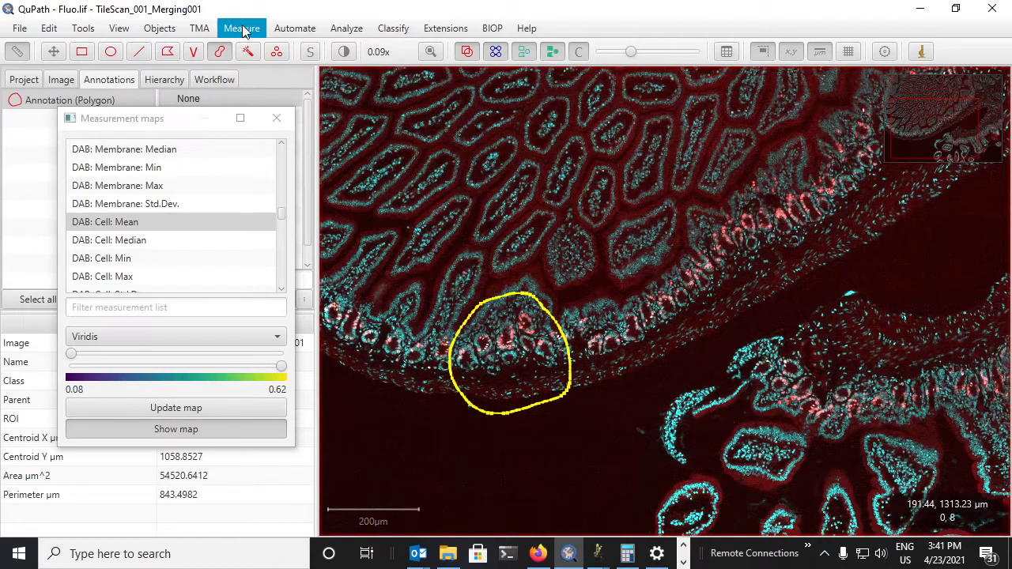
{"action": "left_click_drag", "start_coordinate": [530, 316], "coordinate": [526, 289]}
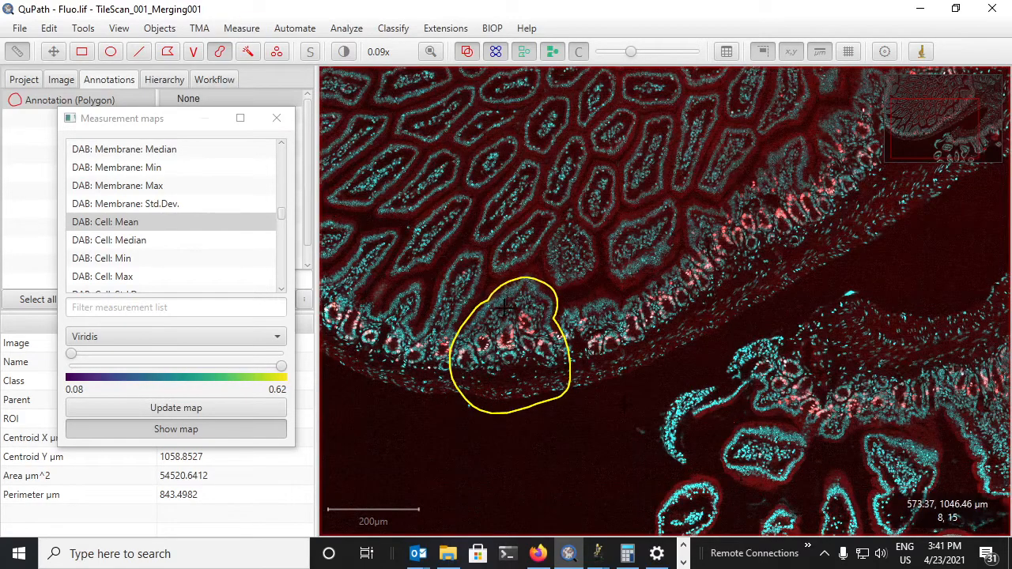
{"action": "left_click", "coordinate": [295, 27]}
{"action": "mouse_move", "coordinate": [306, 174]}
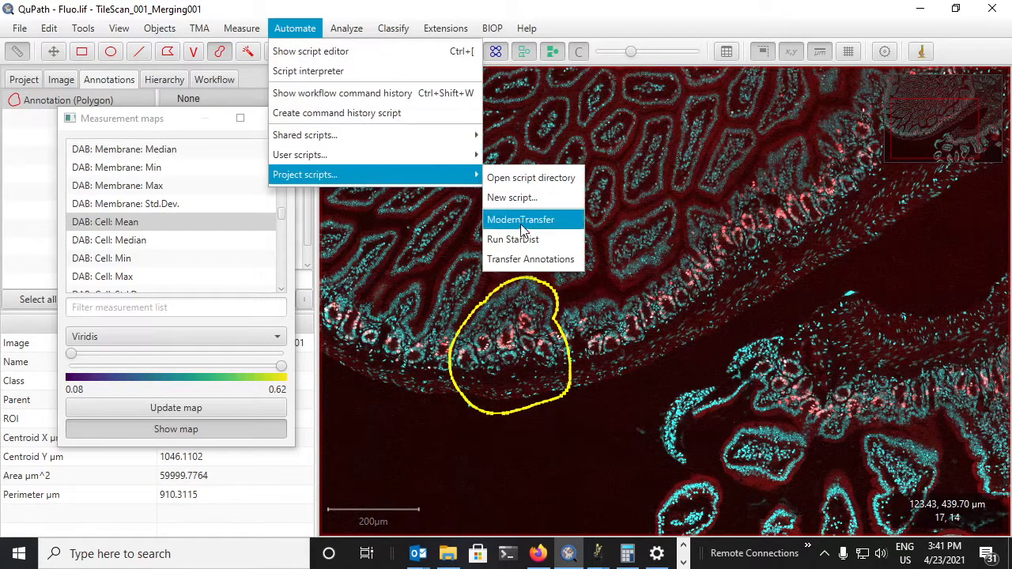
Uncomment the Channel 1 setting in Run StarDist.groovy and run it, detecting 641 cells.
{"action": "left_click", "coordinate": [522, 237]}
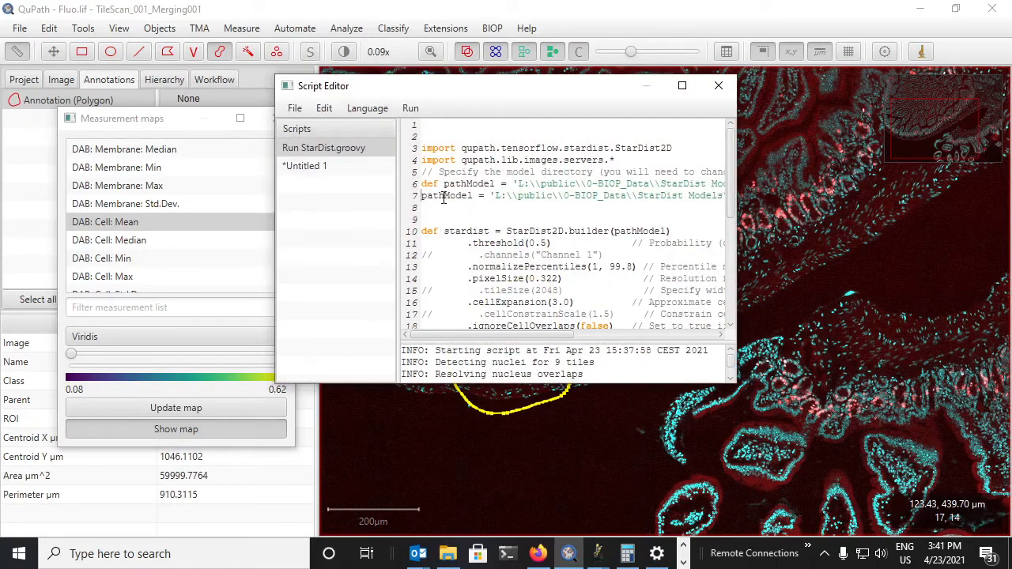
{"action": "type", "text": "//"}
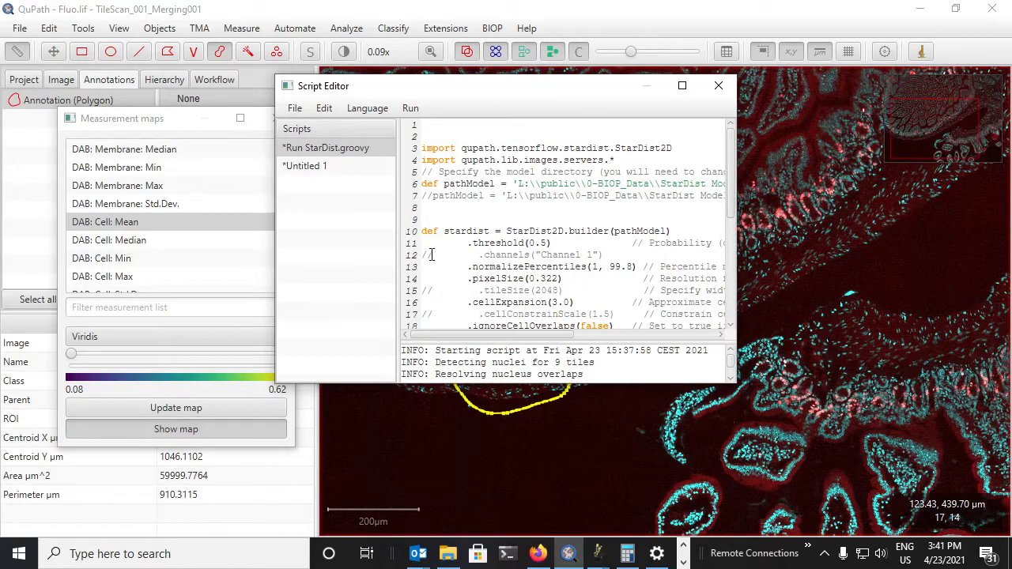
{"action": "key", "text": "ctrl+slash"}
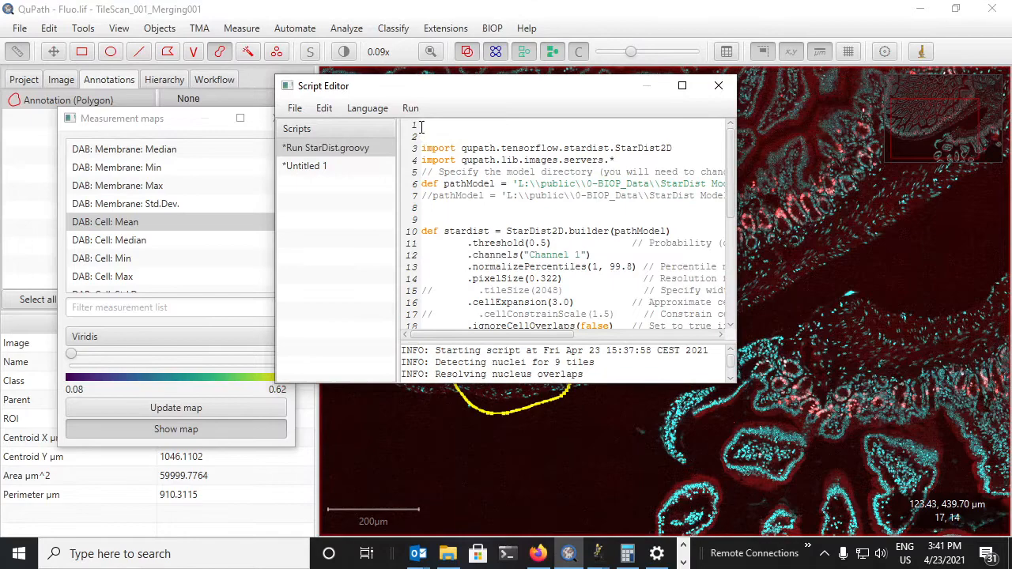
{"action": "left_click", "coordinate": [419, 108]}
{"action": "left_click", "coordinate": [420, 130]}
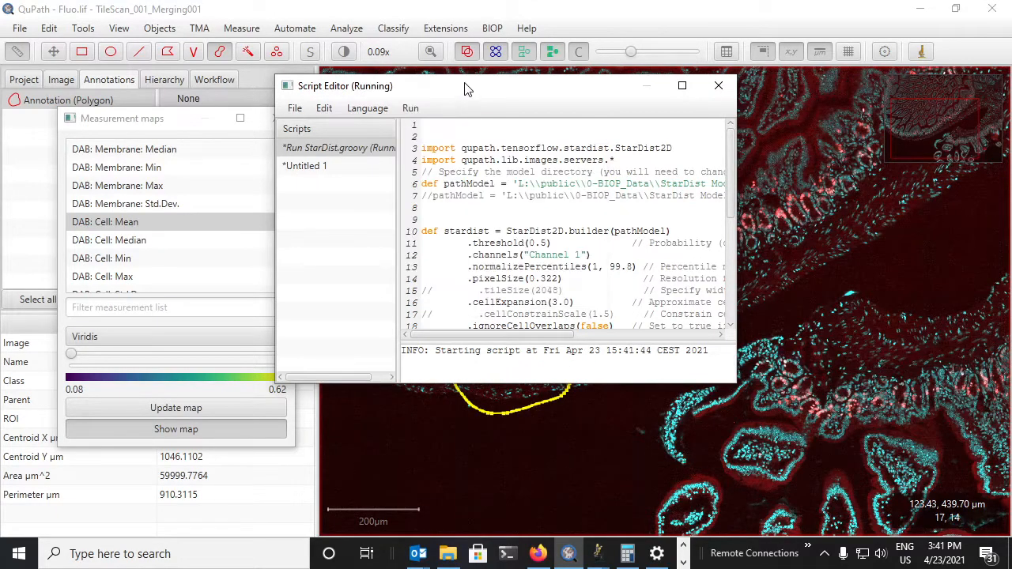
{"action": "mouse_move", "coordinate": [468, 88]}
{"action": "left_mouse_down"}
{"action": "mouse_move", "coordinate": [443, 41]}
{"action": "mouse_move", "coordinate": [173, 32]}
{"action": "left_mouse_up"}
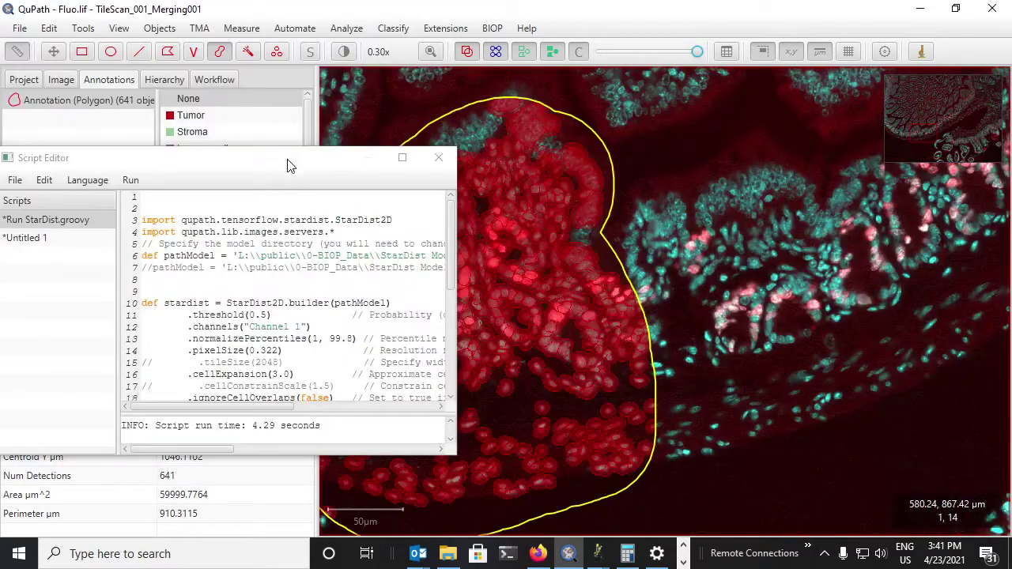
Make the detection fills transparent to show thin outlines and deselect the annotation.
{"action": "mouse_move", "coordinate": [289, 165]}
{"action": "left_mouse_down"}
{"action": "mouse_move", "coordinate": [914, 238]}
{"action": "mouse_move", "coordinate": [995, 159]}
{"action": "left_mouse_up"}
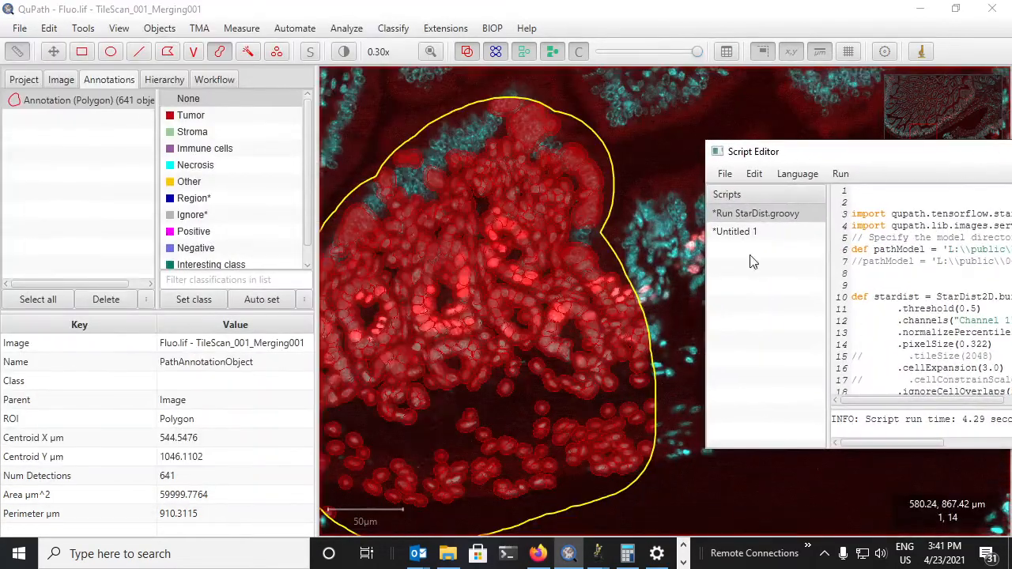
{"action": "left_click_drag", "start_coordinate": [700, 52], "coordinate": [660, 51]}
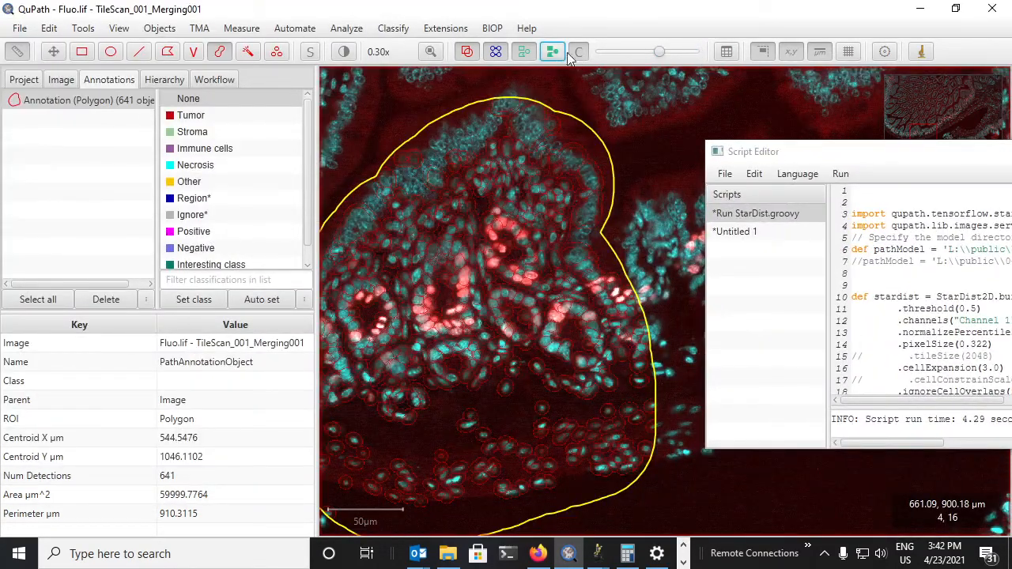
{"action": "left_click_drag", "start_coordinate": [506, 261], "coordinate": [613, 241]}
{"action": "key", "text": "ctrl+z"}
{"action": "left_click", "coordinate": [53, 52]}
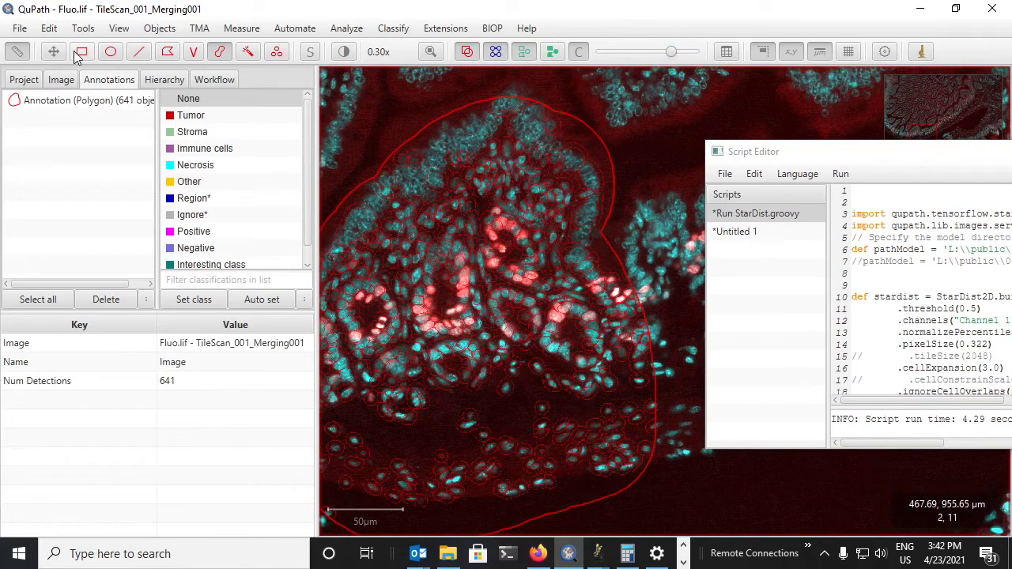
{"action": "scroll", "coordinate": [385, 270], "scroll_direction": "up", "scroll_amount": 5}
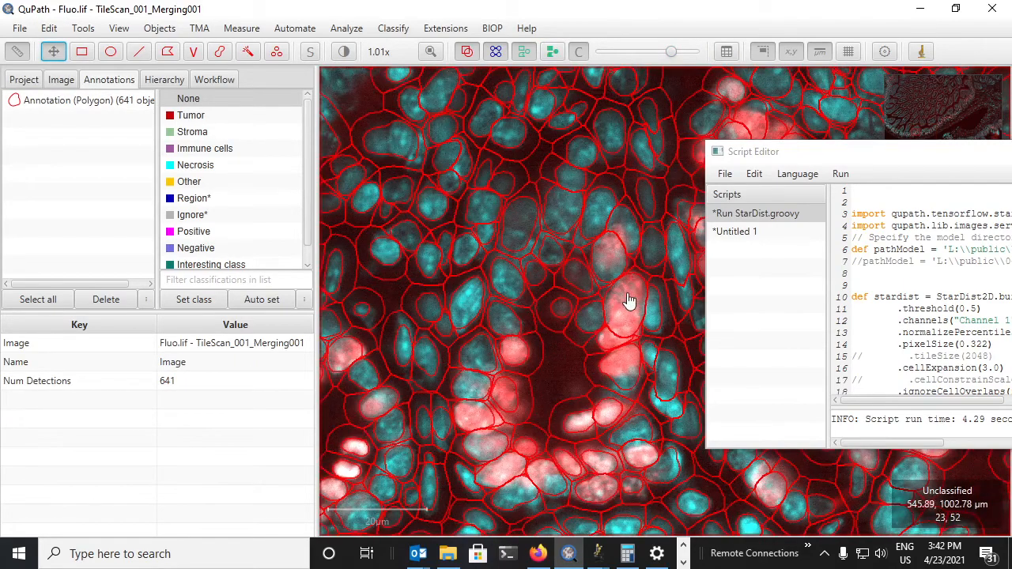
{"action": "scroll", "coordinate": [465, 488], "scroll_direction": "down", "scroll_amount": 3}
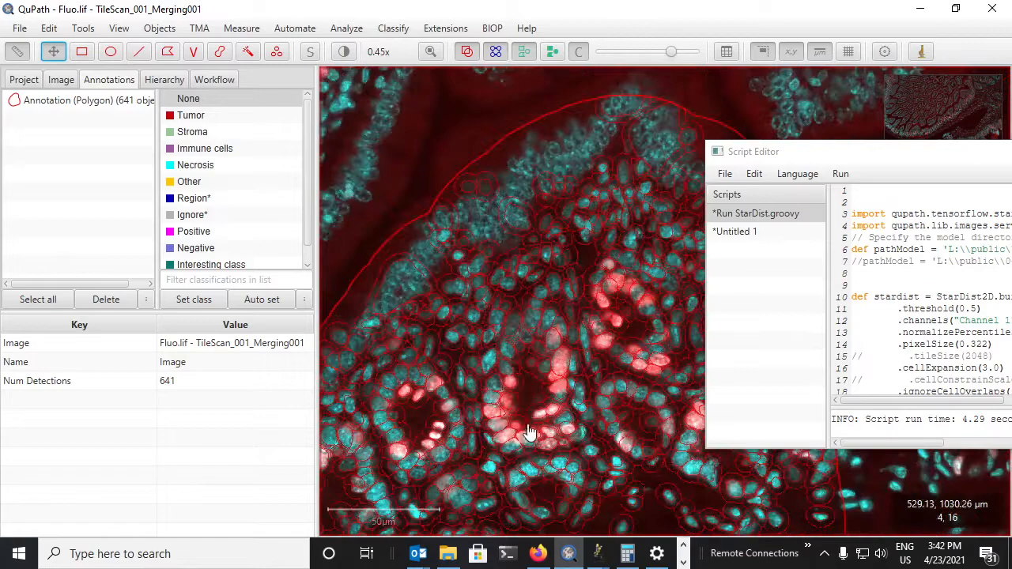
{"action": "scroll", "coordinate": [465, 488], "scroll_direction": "up", "scroll_amount": 2}
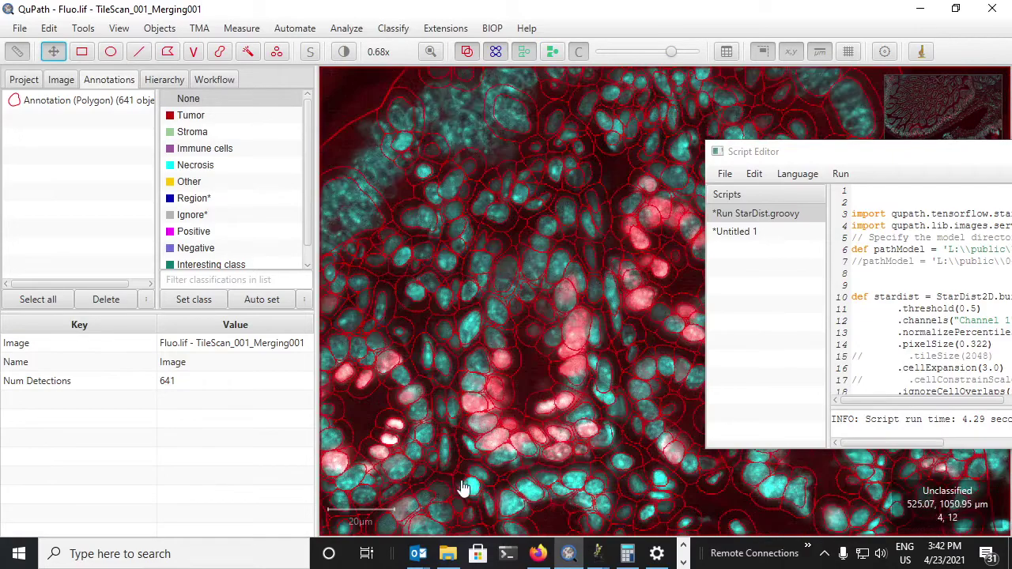
Switch to DAB.ome.tiff from the Project list, saving the fluorescence image's changes, with the Untitled 1 script shown.
{"action": "left_click", "coordinate": [24, 80]}
{"action": "double_click", "coordinate": [104, 173]}
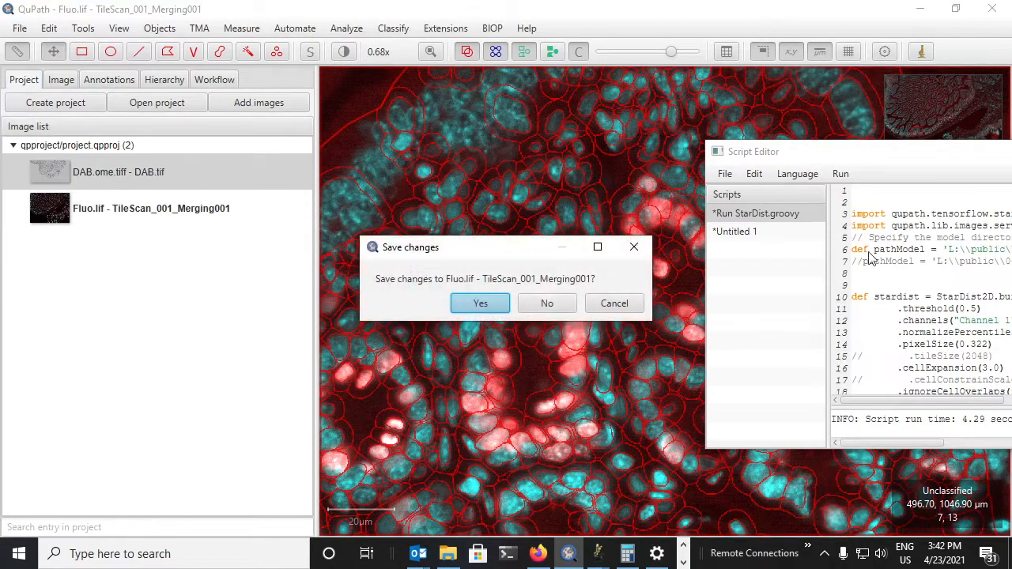
{"action": "left_click", "coordinate": [471, 303]}
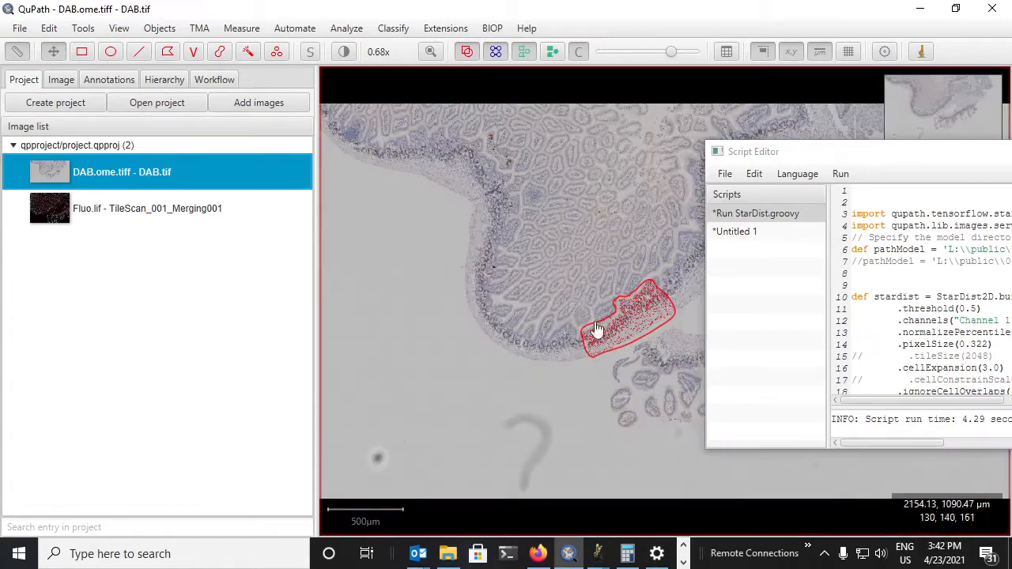
{"action": "scroll", "coordinate": [647, 353], "scroll_direction": "up", "scroll_amount": 1}
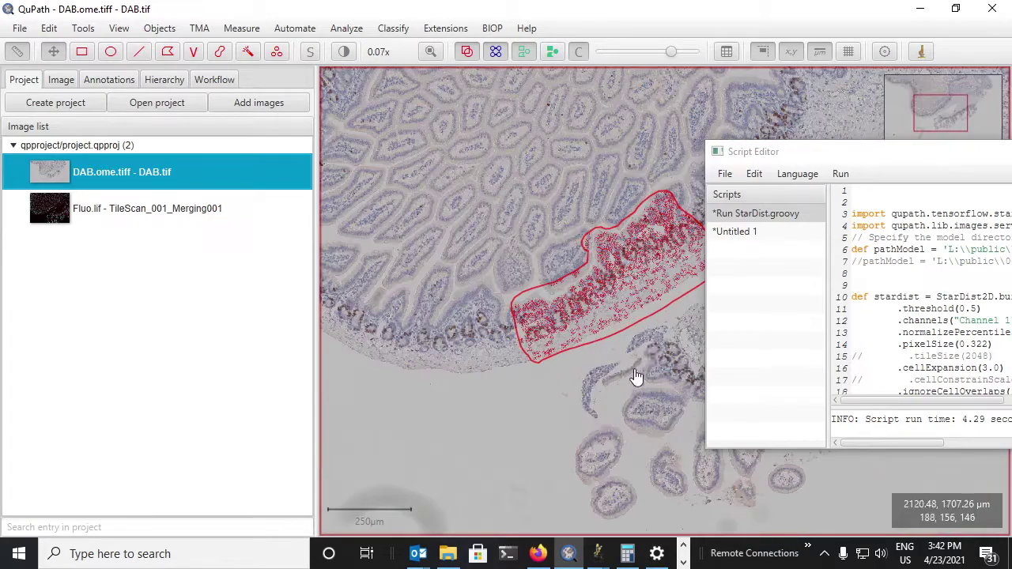
{"action": "left_click", "coordinate": [747, 231]}
{"action": "left_click_drag", "start_coordinate": [875, 160], "coordinate": [905, 156]}
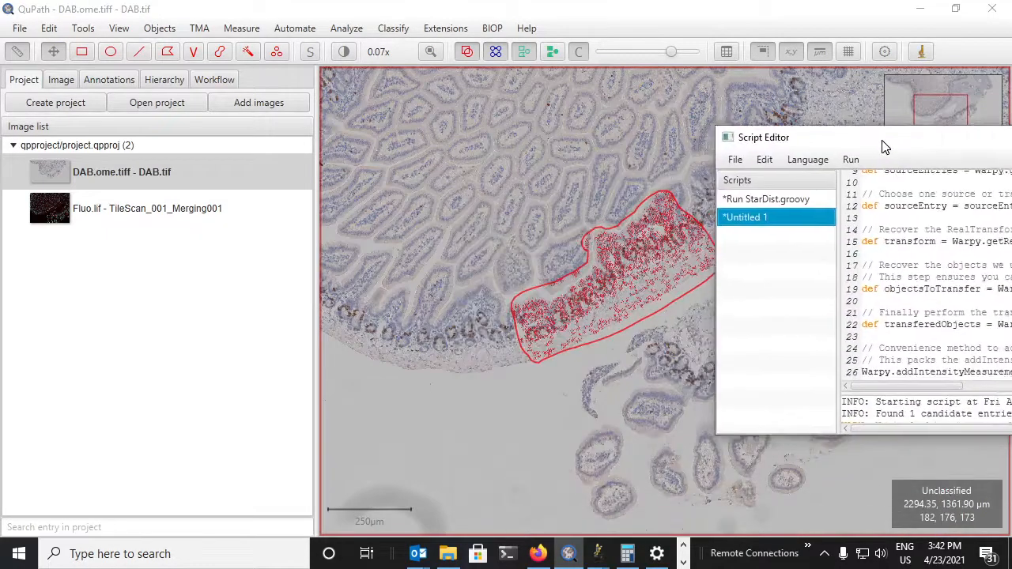
Run the transfer script on the DAB image and inspect the transferred cell outlines across the tissue.
{"action": "left_click", "coordinate": [871, 169]}
{"action": "left_click", "coordinate": [872, 187]}
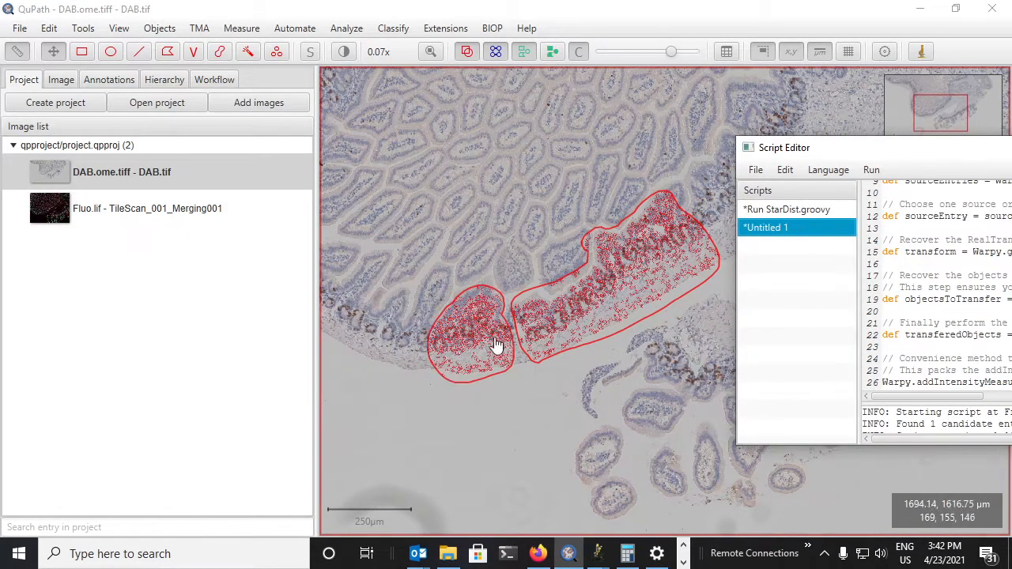
{"action": "scroll", "coordinate": [495, 345], "scroll_direction": "up", "scroll_amount": 5}
{"action": "scroll", "coordinate": [441, 288], "scroll_direction": "up", "scroll_amount": 1}
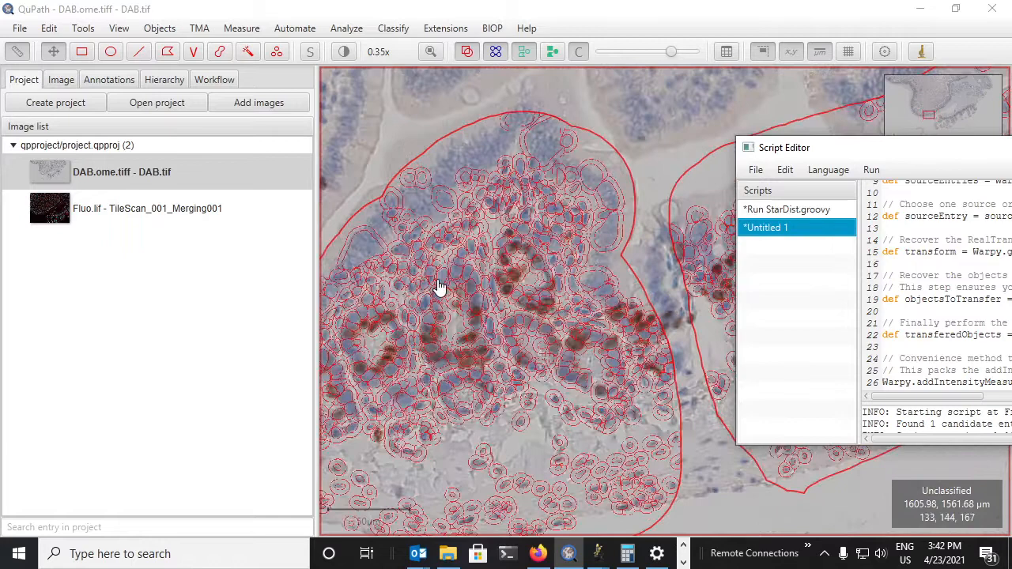
{"action": "scroll", "coordinate": [443, 297], "scroll_direction": "up", "scroll_amount": 3}
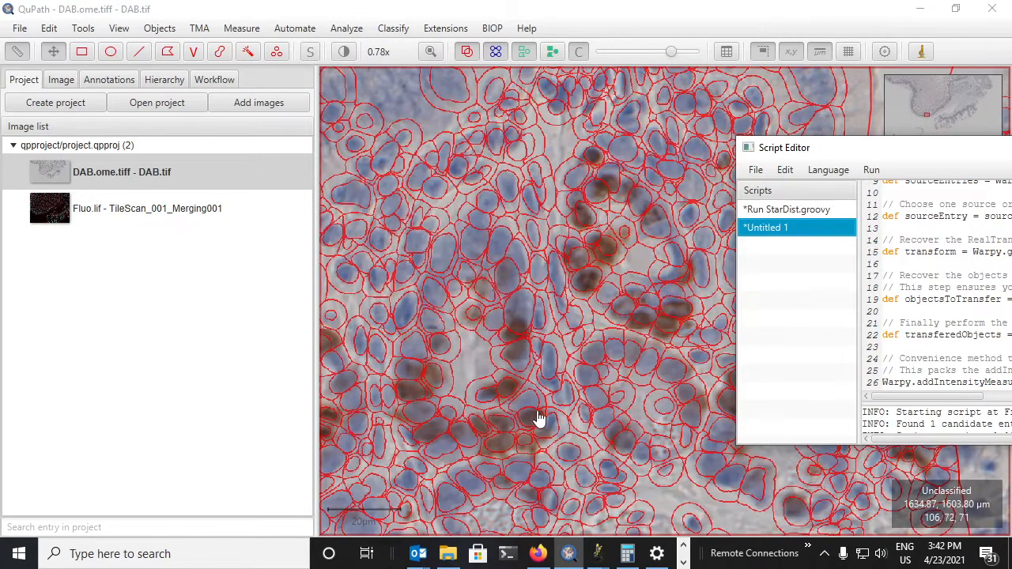
{"action": "left_click_drag", "start_coordinate": [479, 452], "coordinate": [562, 266]}
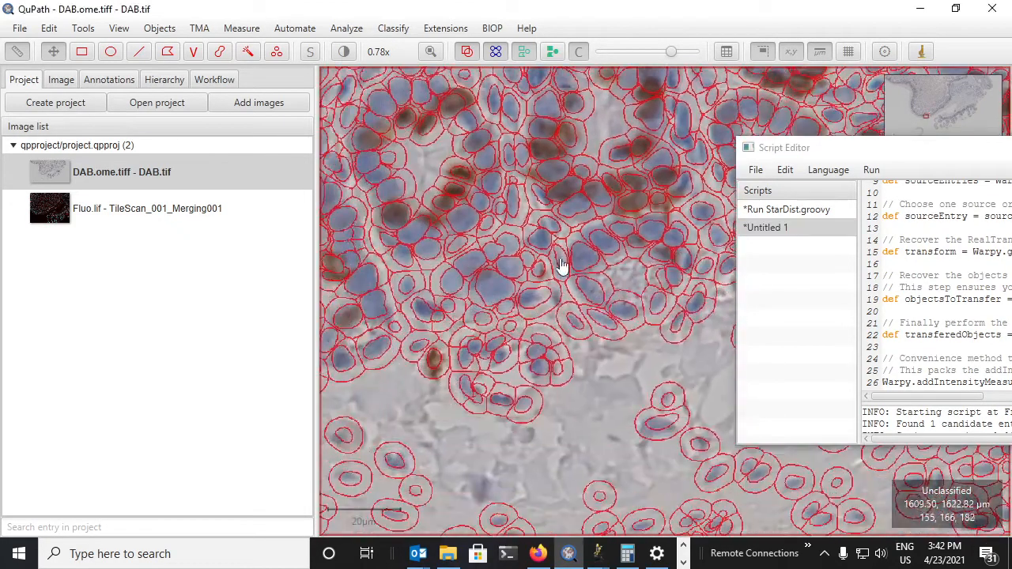
{"action": "left_click_drag", "start_coordinate": [471, 400], "coordinate": [653, 418]}
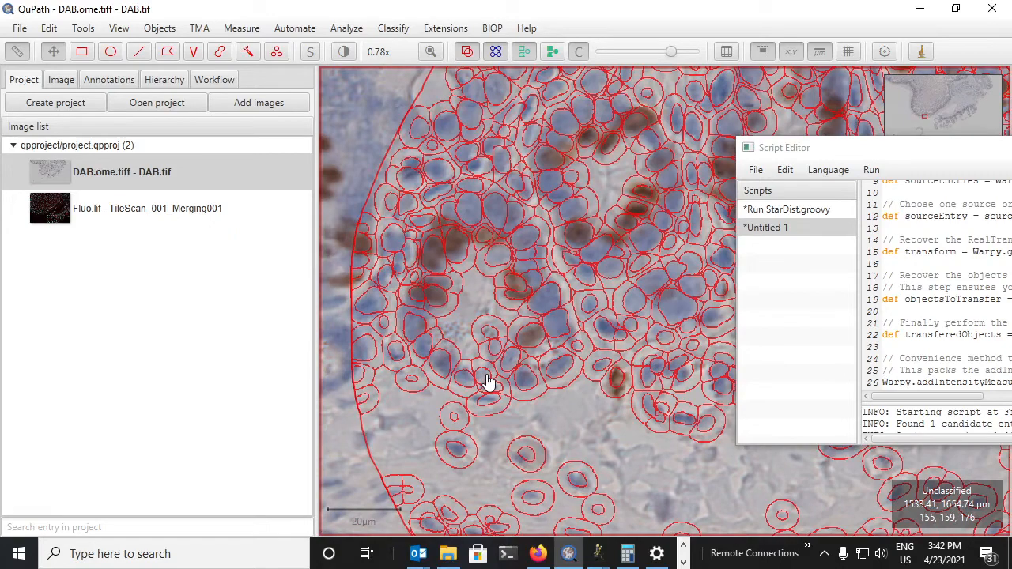
{"action": "left_click_drag", "start_coordinate": [633, 327], "coordinate": [728, 205]}
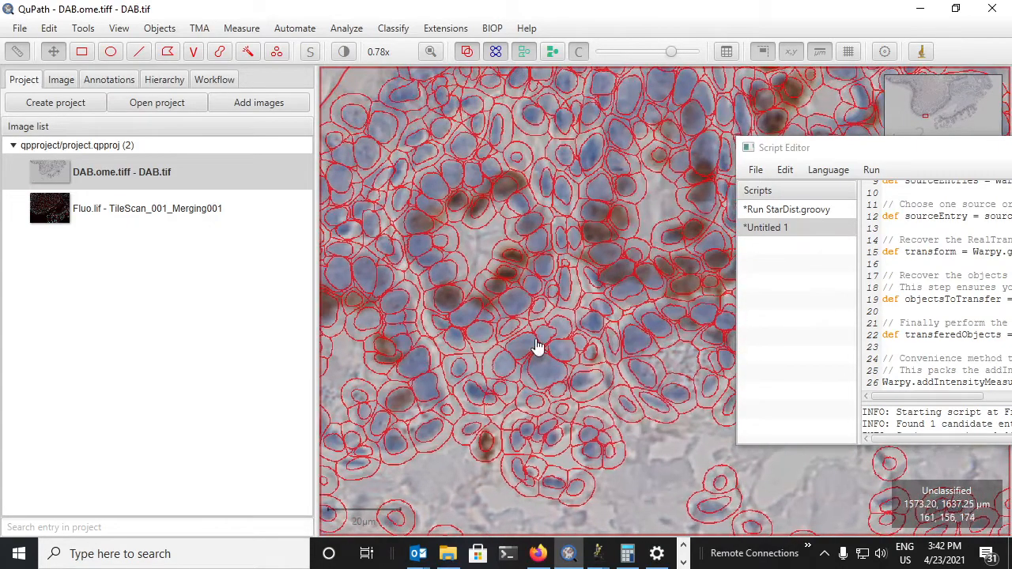
{"action": "left_click_drag", "start_coordinate": [795, 147], "coordinate": [483, 220]}
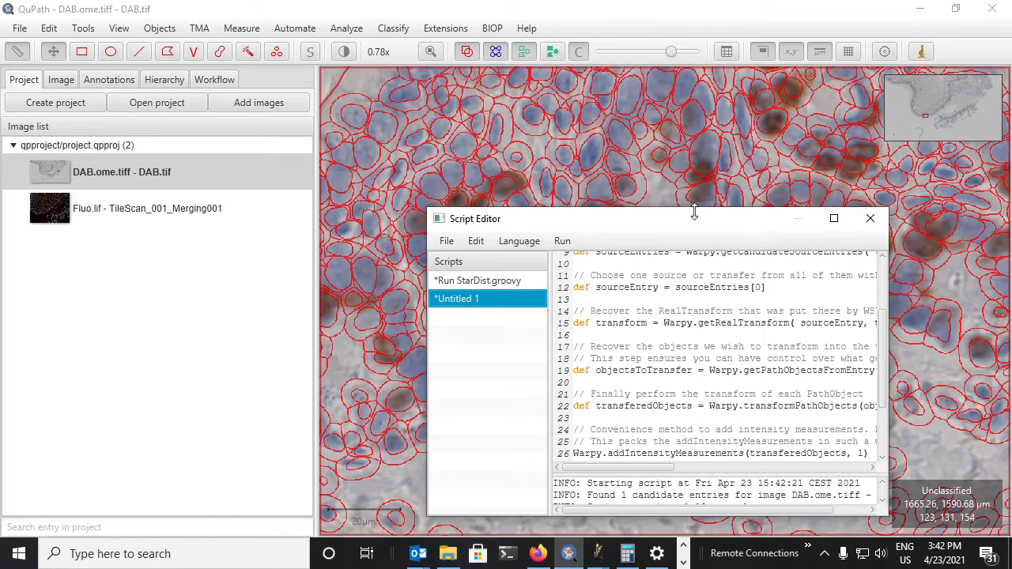
Glance at the wiki's transfer script in Firefox, then return to QuPath.
{"action": "key", "text": "alt+Tab"}
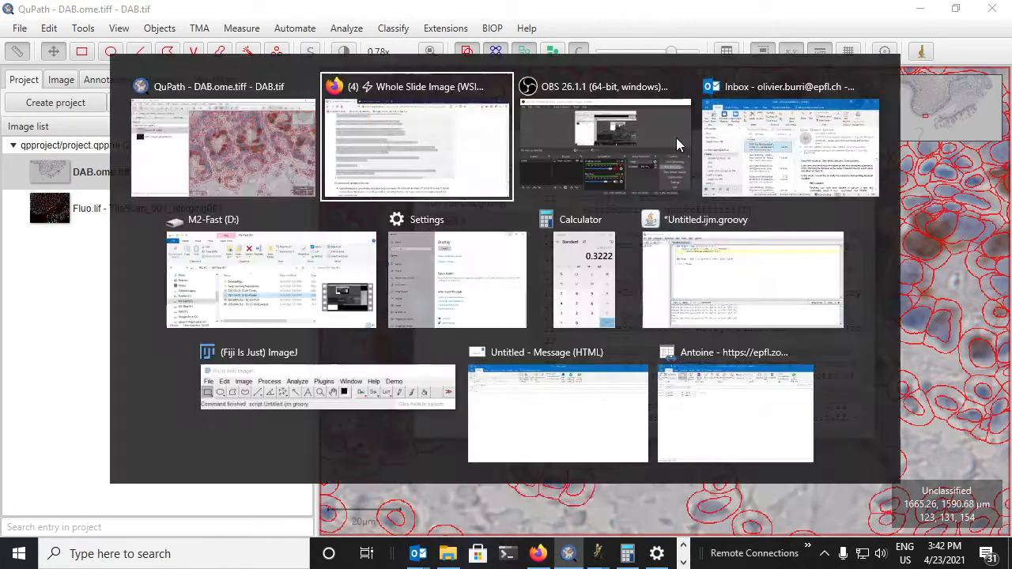
{"action": "left_click", "coordinate": [342, 136]}
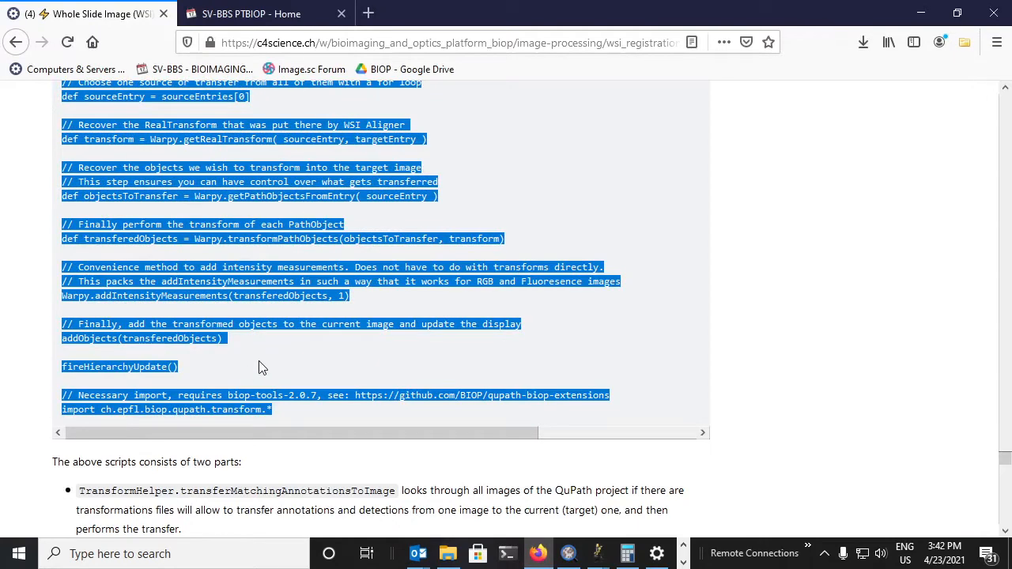
{"action": "key", "text": "alt+Tab"}
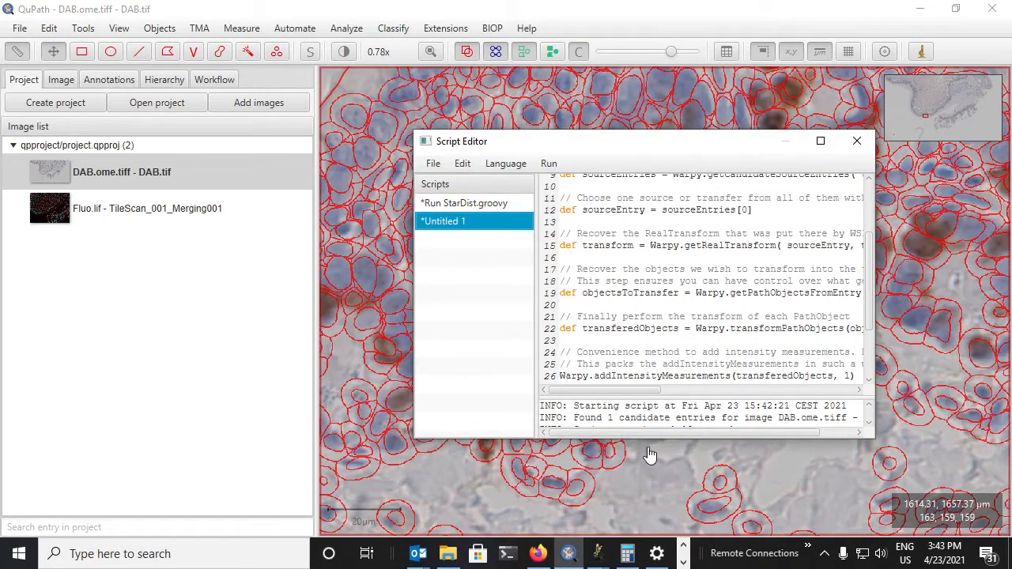